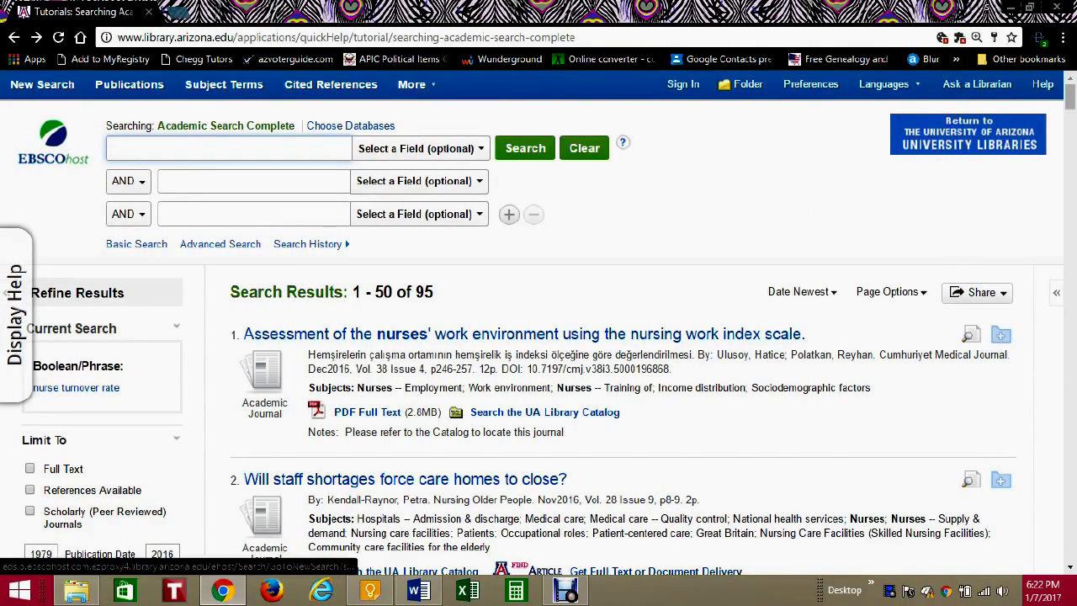
# - Search Academic Search Complete for "nurse turnover rate"
pyautogui.moveTo(154, 126); pyautogui.dragTo(294, 125)
pyautogui.click(295, 126)
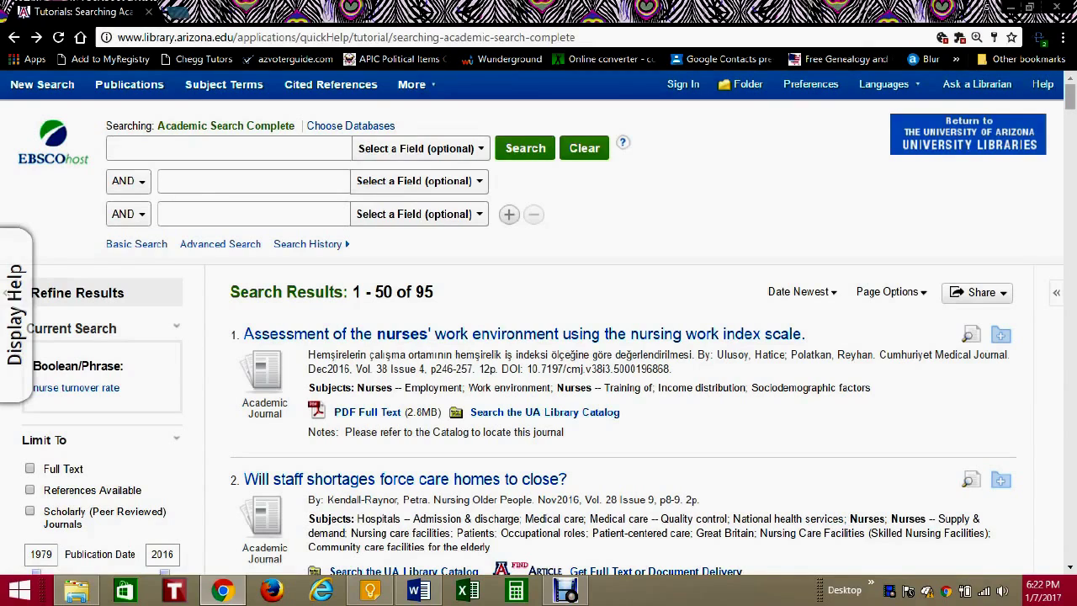
pyautogui.moveTo(156, 126); pyautogui.dragTo(294, 125)
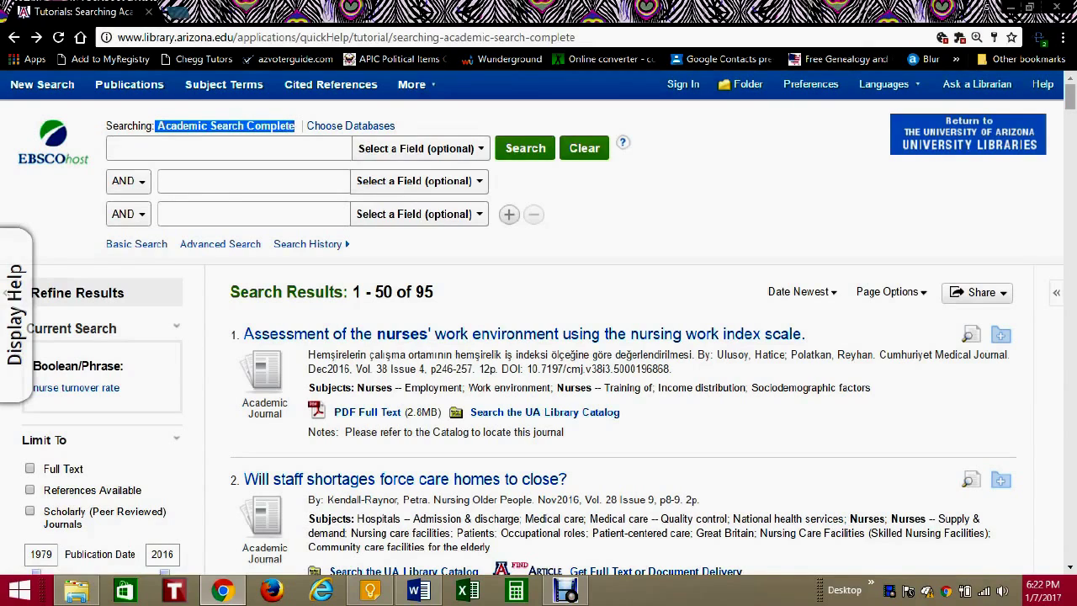
pyautogui.click(229, 148)
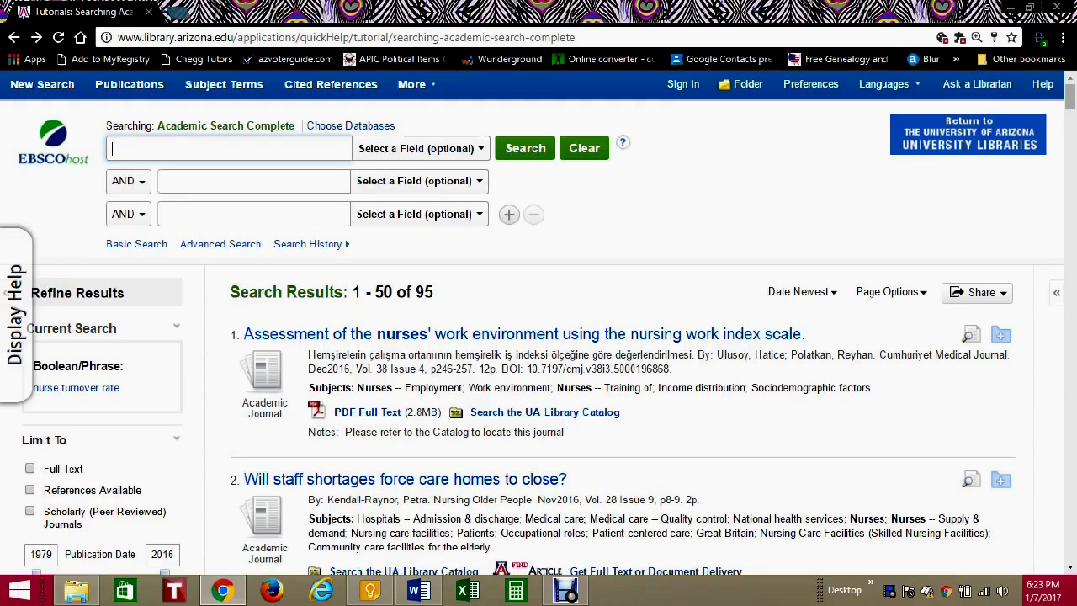
pyautogui.write('nurse turn')
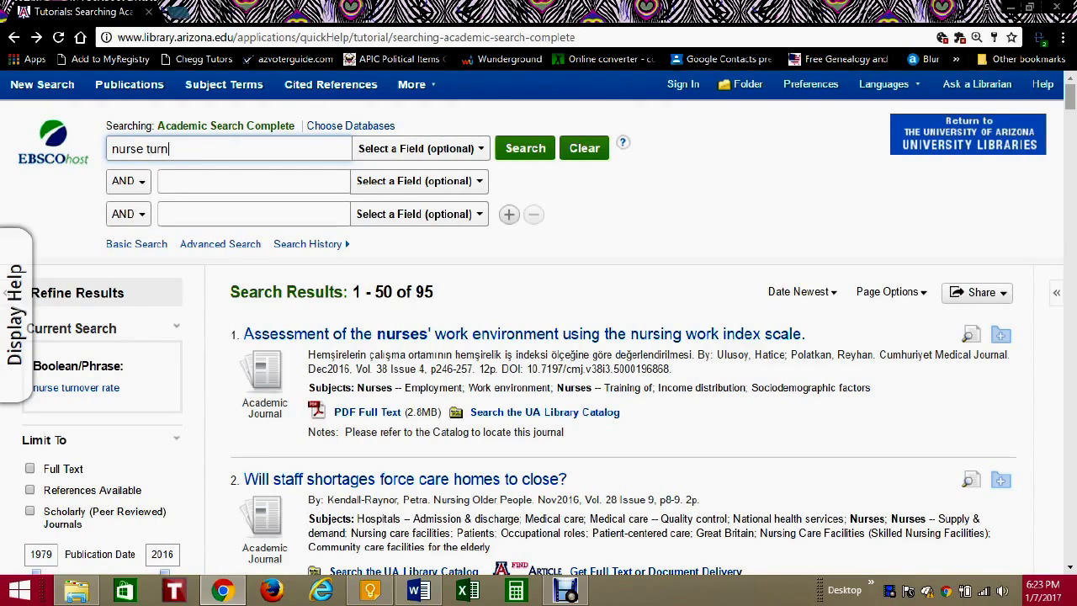
pyautogui.write('over rate')
pyautogui.click(525, 148)
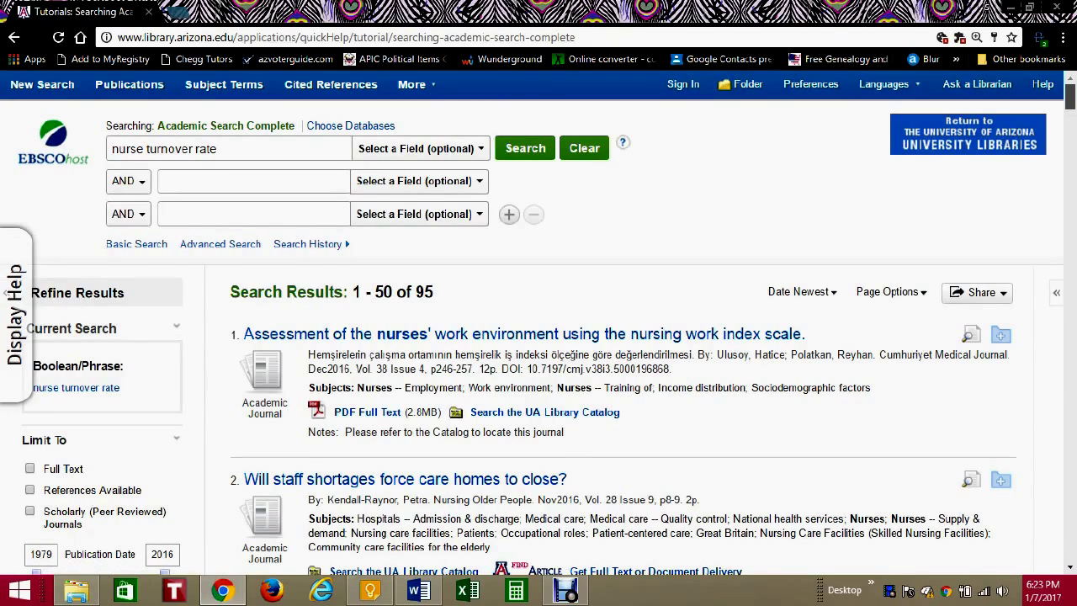
# - Limit the search results to scholarly (peer reviewed) journals
pyautogui.scroll(-1, 532, 324)
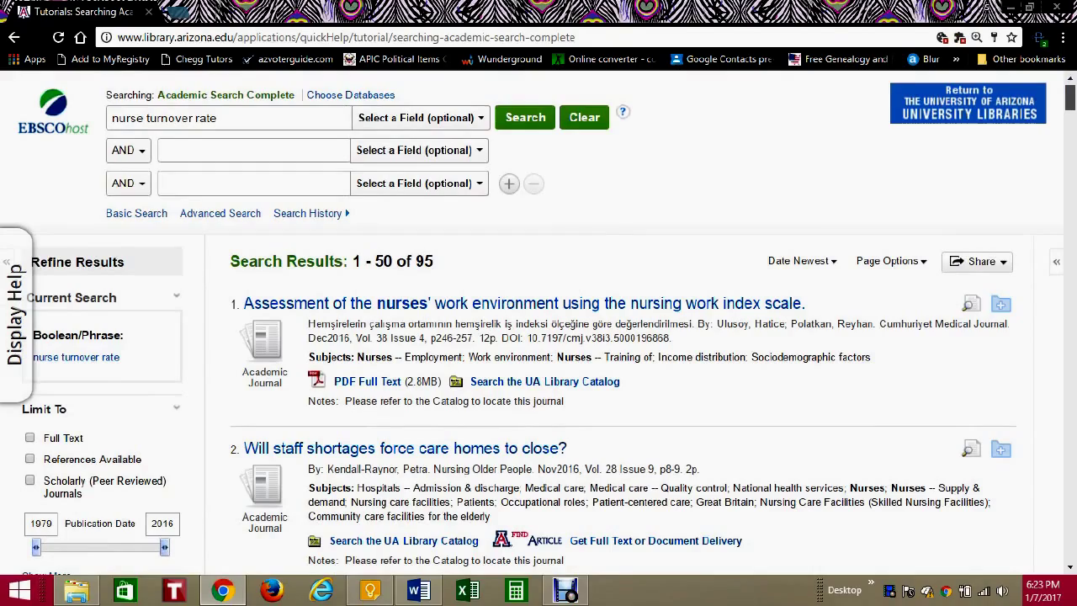
pyautogui.scroll(-5, 532, 322)
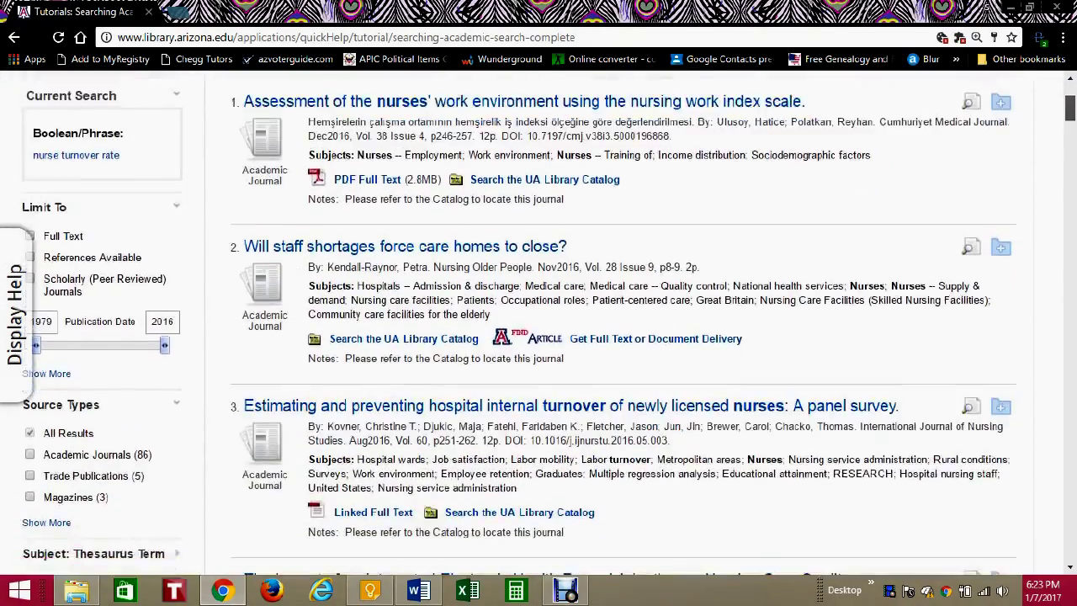
pyautogui.scroll(-3, 538, 322)
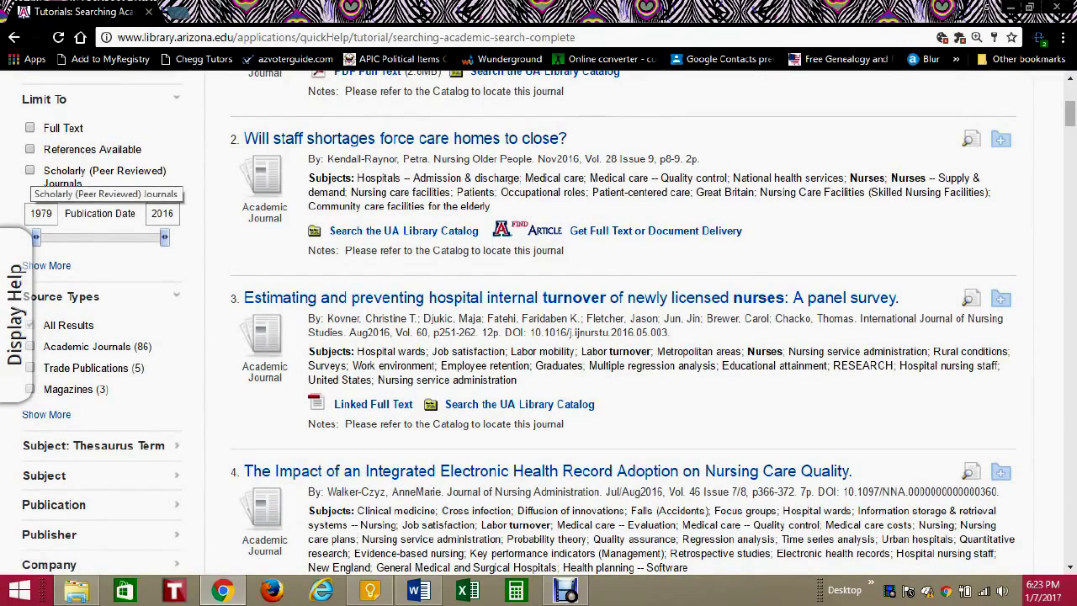
pyautogui.click(30, 170)
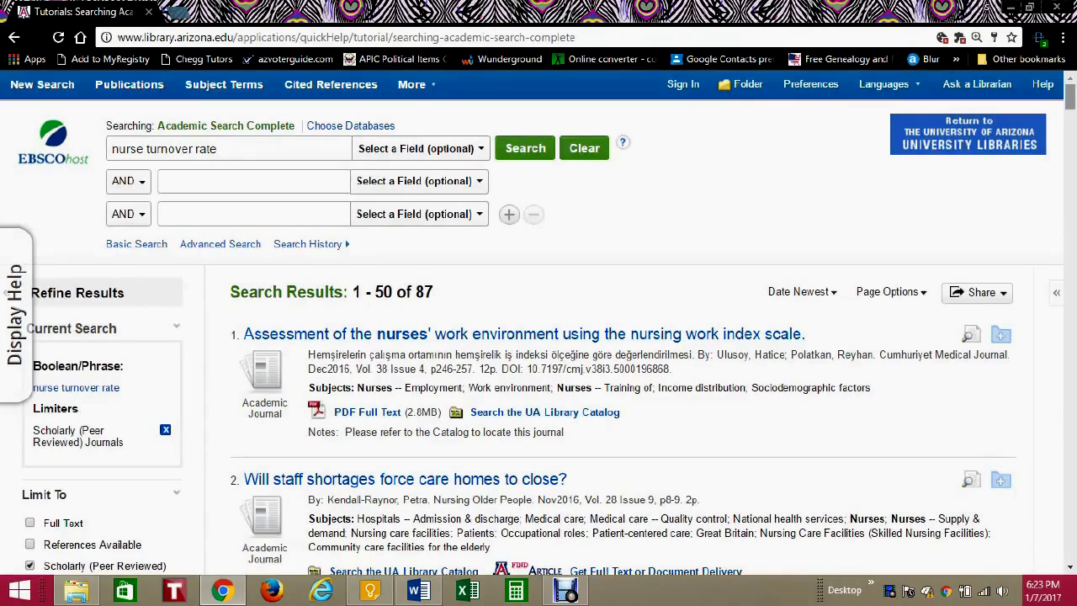
# - Restrict the publication date range of the results to 2012 through 2016
pyautogui.scroll(-4, 538, 324)
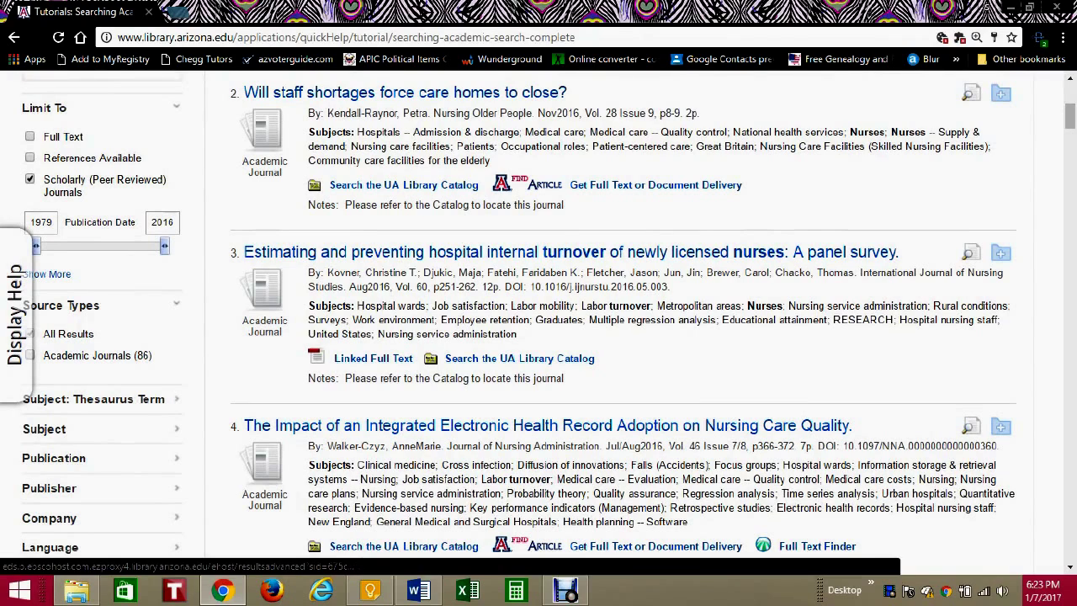
pyautogui.moveTo(36, 244); pyautogui.dragTo(143, 245)
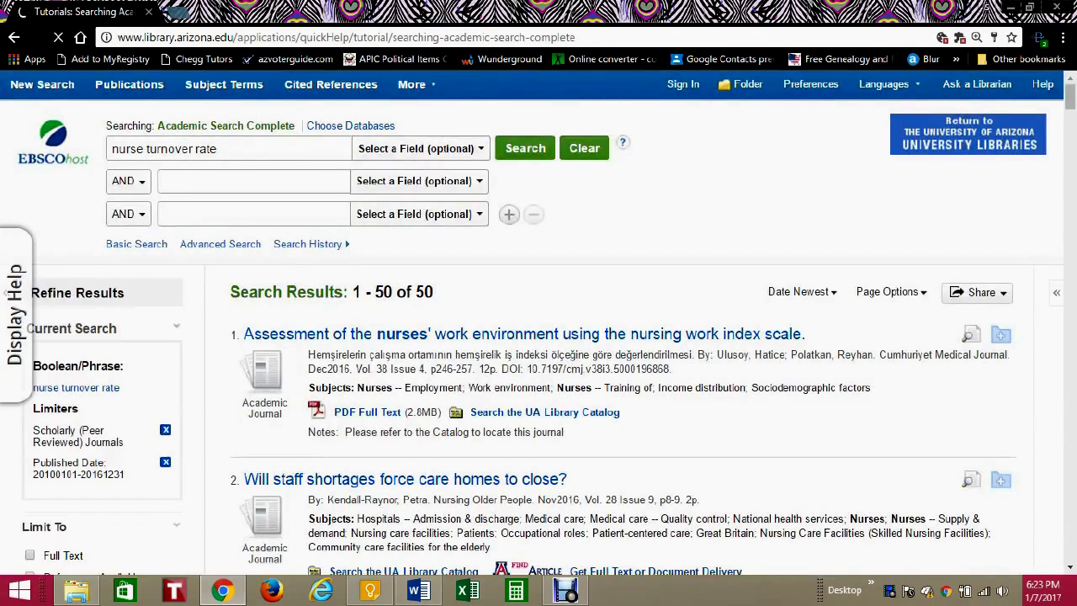
pyautogui.scroll(-5, 539, 324)
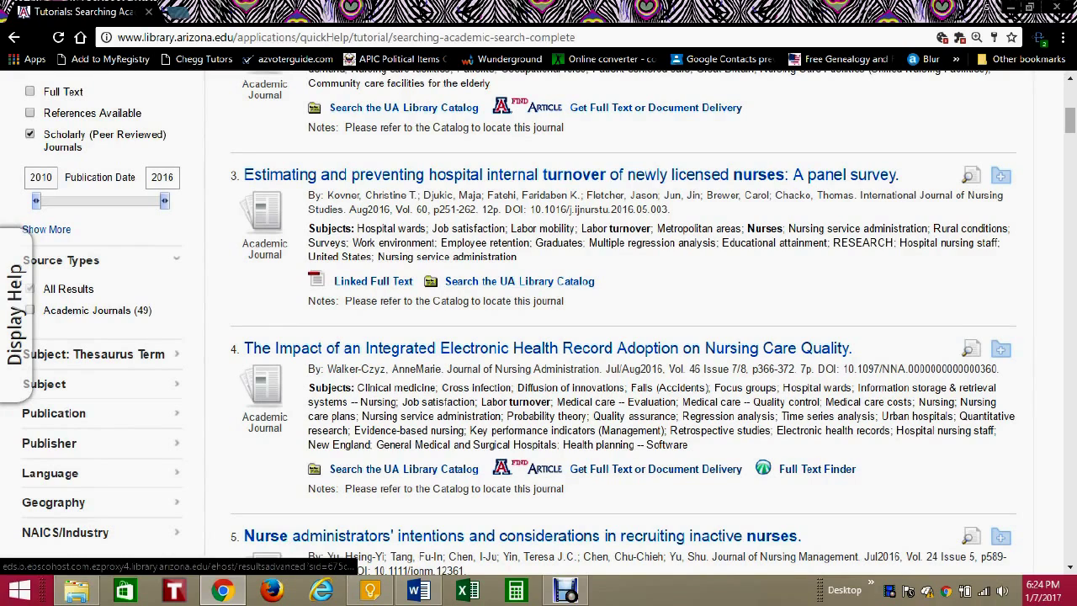
pyautogui.moveTo(36, 200); pyautogui.dragTo(79, 200)
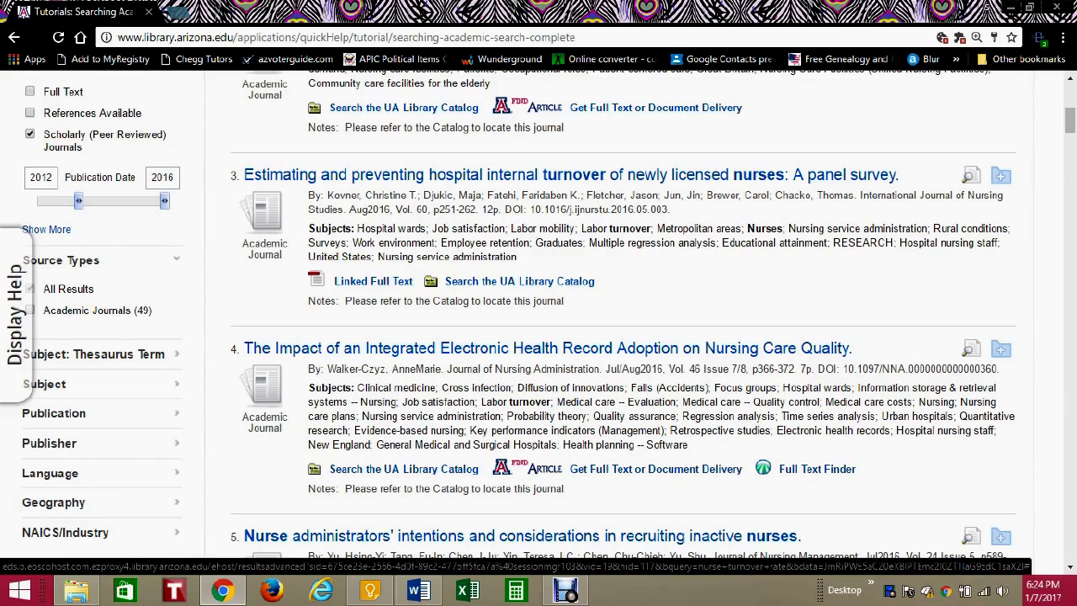
pyautogui.click(40, 177)
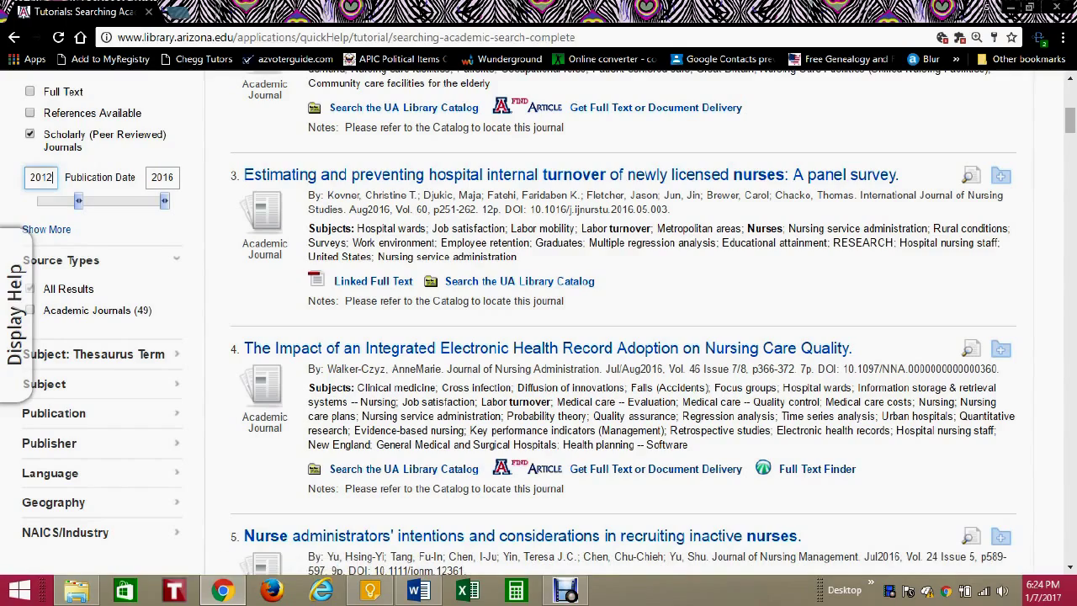
pyautogui.press('Return')
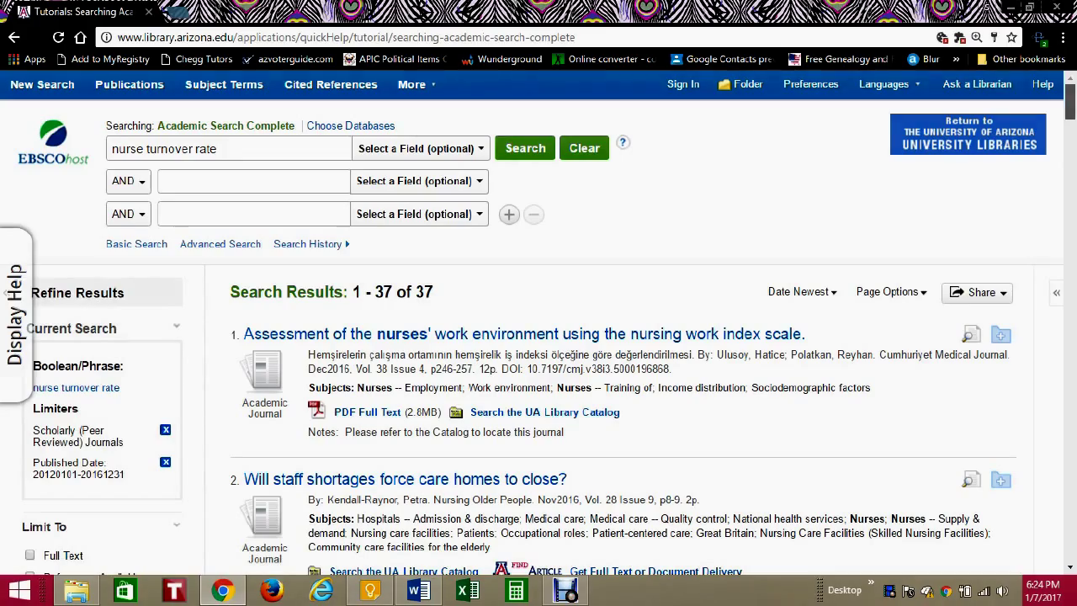
# - Limit the peer-reviewed nurse turnover results to articles with full text
pyautogui.scroll(-1, 538, 324)
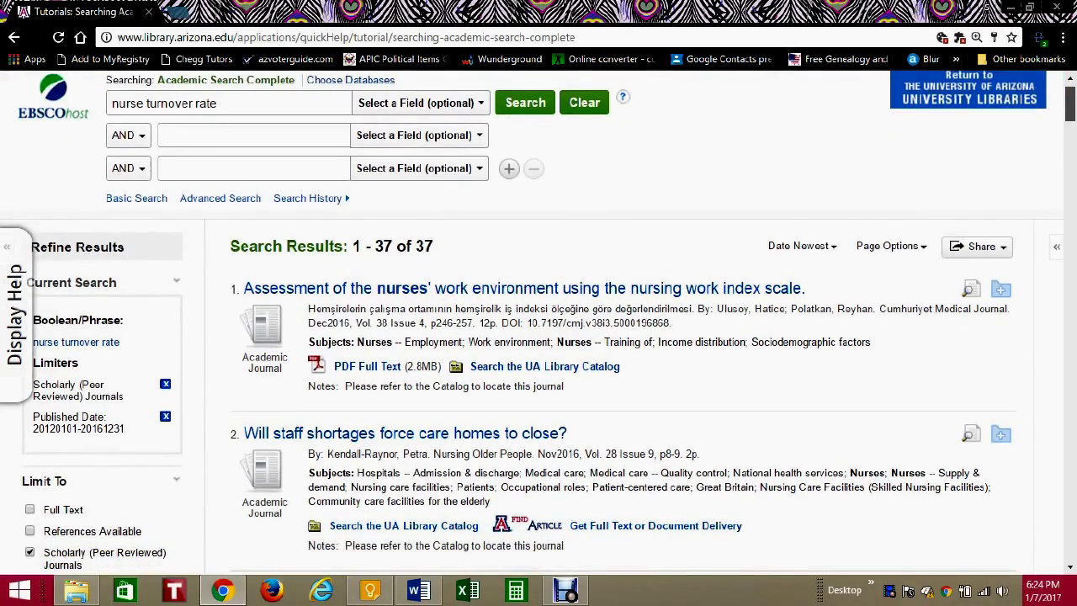
pyautogui.scroll(-5, 538, 324)
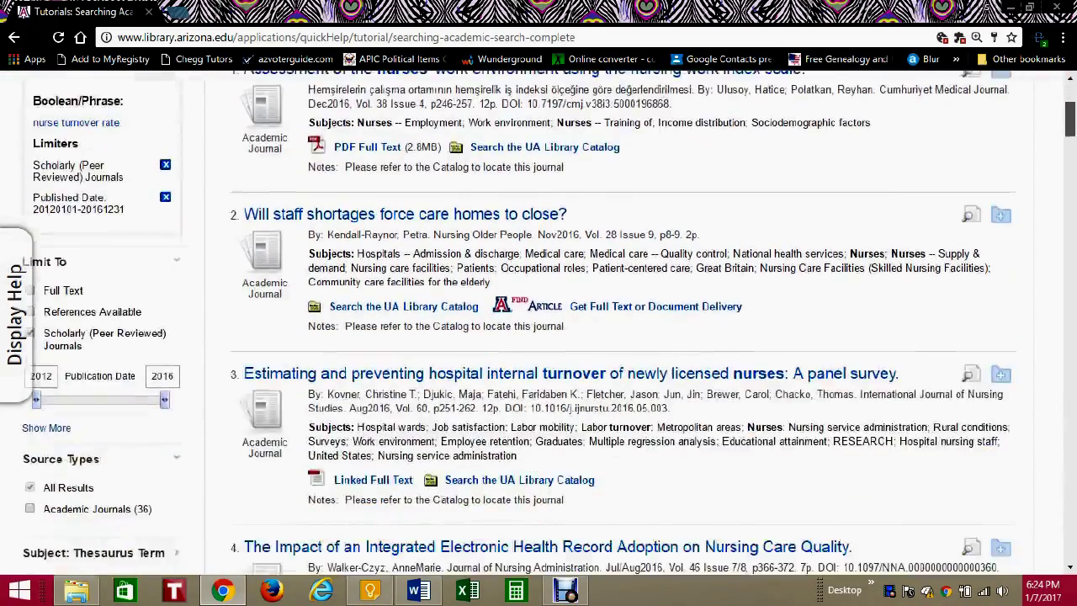
pyautogui.scroll(-2, 538, 324)
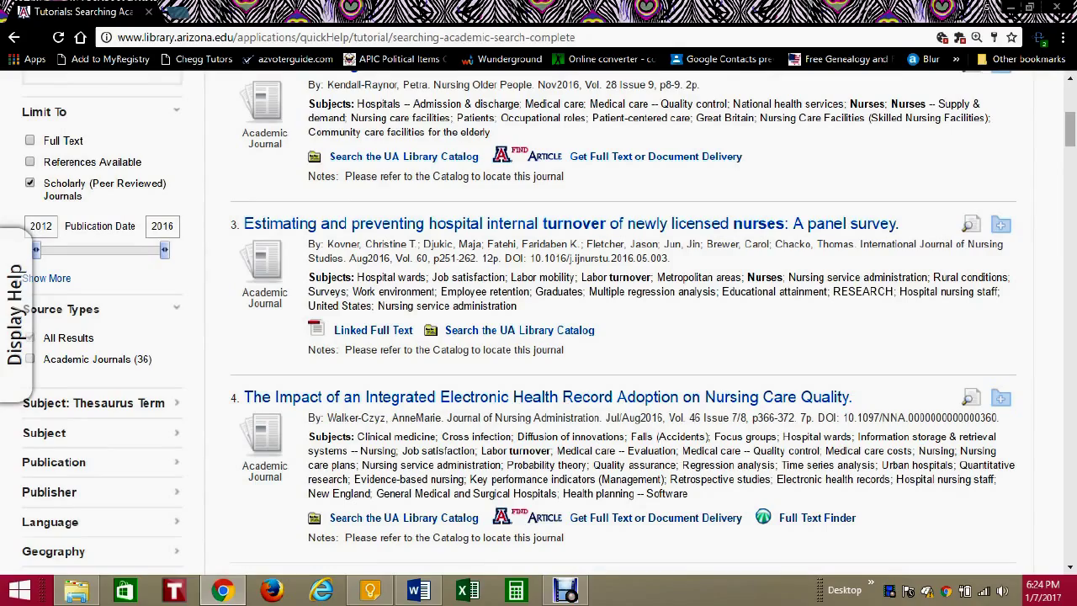
pyautogui.scroll(3, 547, 322)
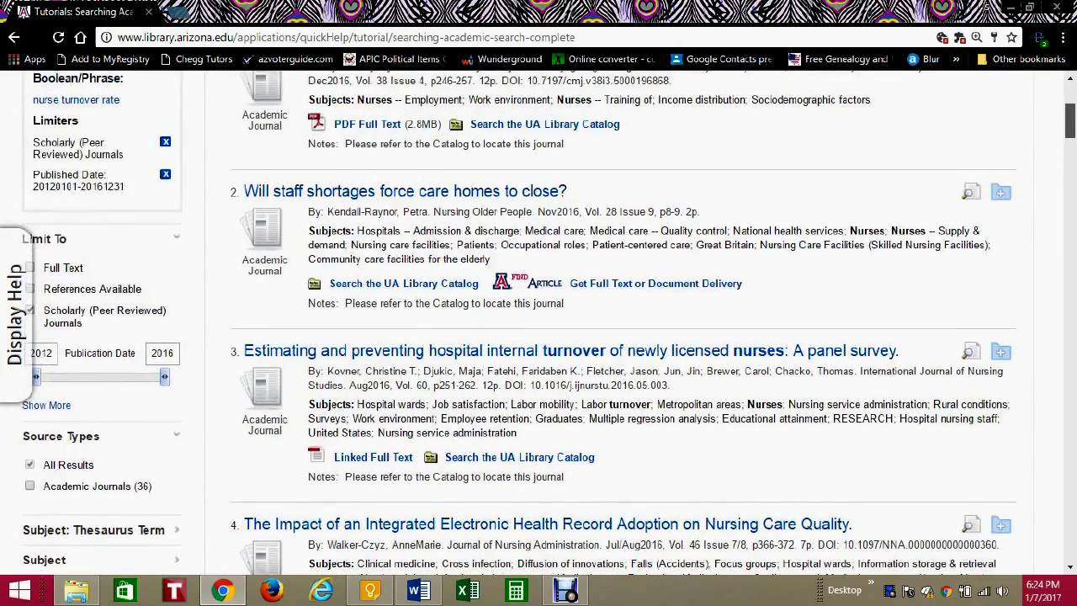
pyautogui.scroll(1, 546, 323)
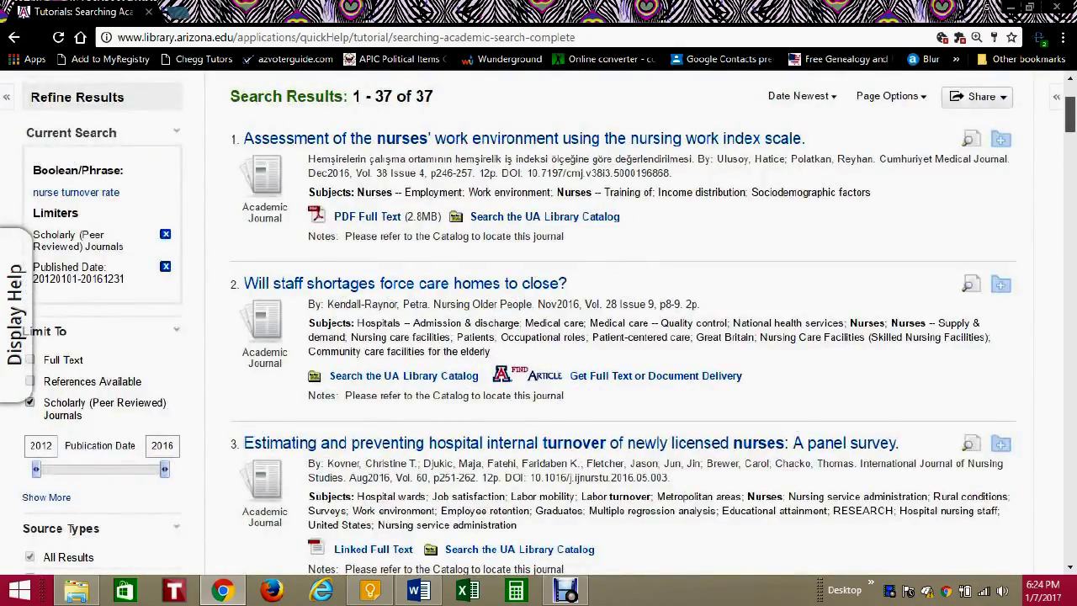
pyautogui.scroll(2, 547, 322)
pyautogui.scroll(-5, 547, 322)
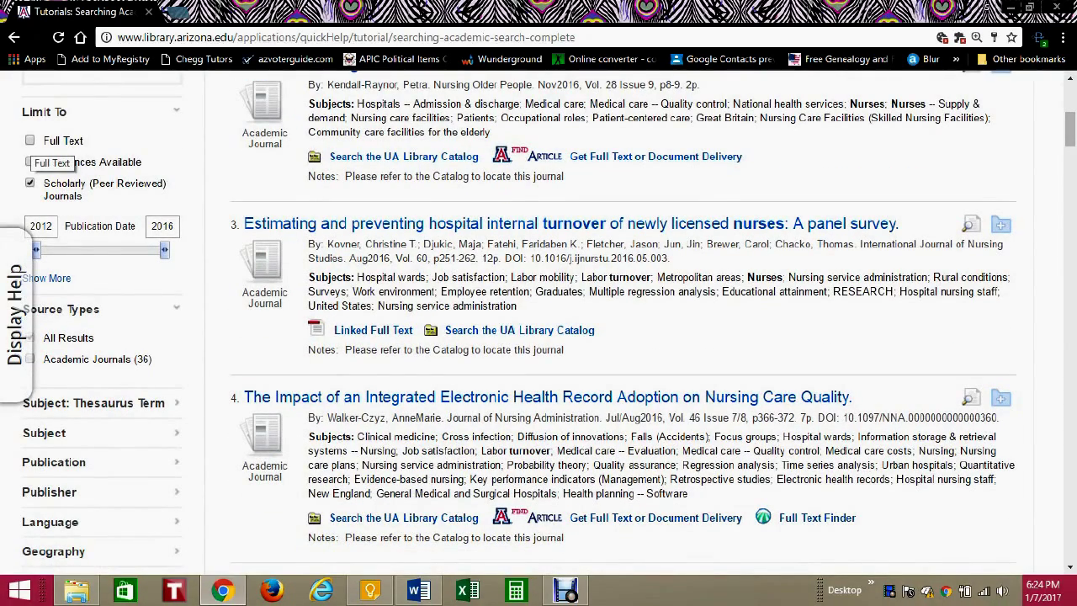
pyautogui.click(29, 141)
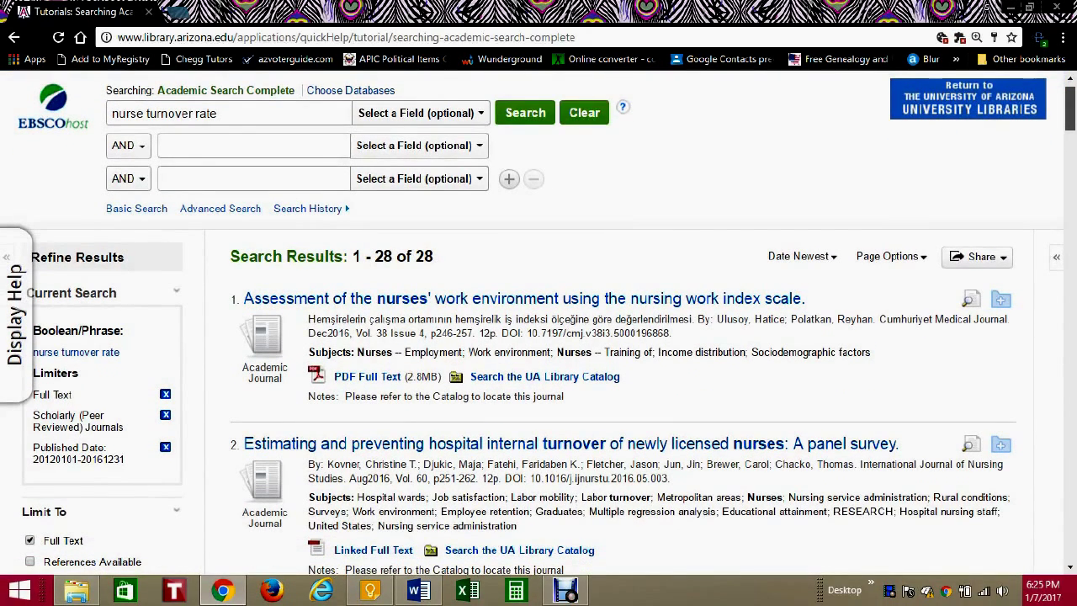
# - Examine the filtered article list and the limiters applied to the current search
pyautogui.scroll(-2, 539, 336)
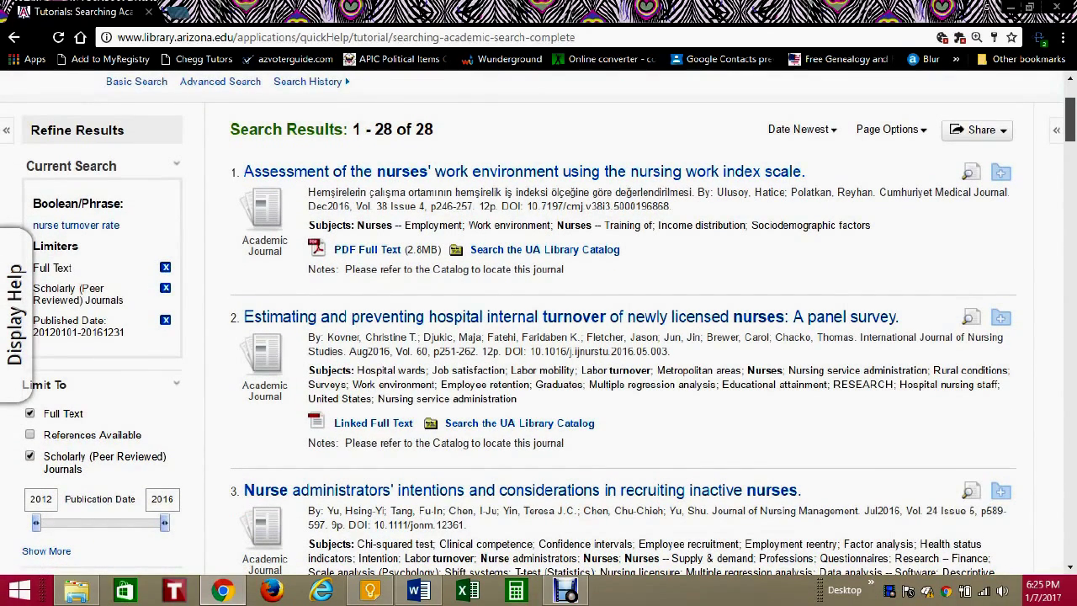
pyautogui.scroll(-2, 538, 336)
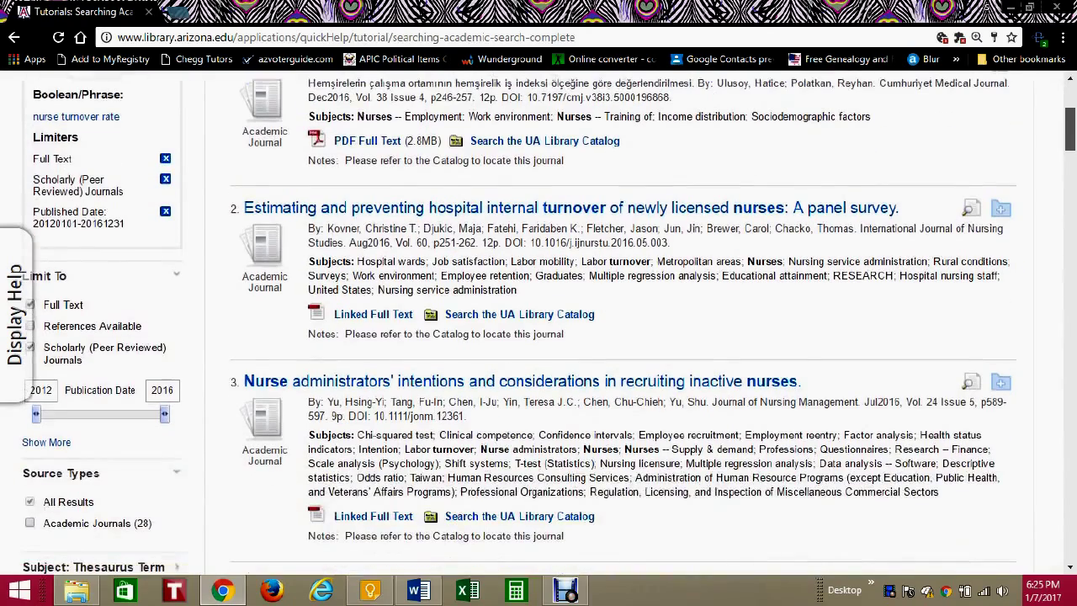
pyautogui.scroll(1, 539, 336)
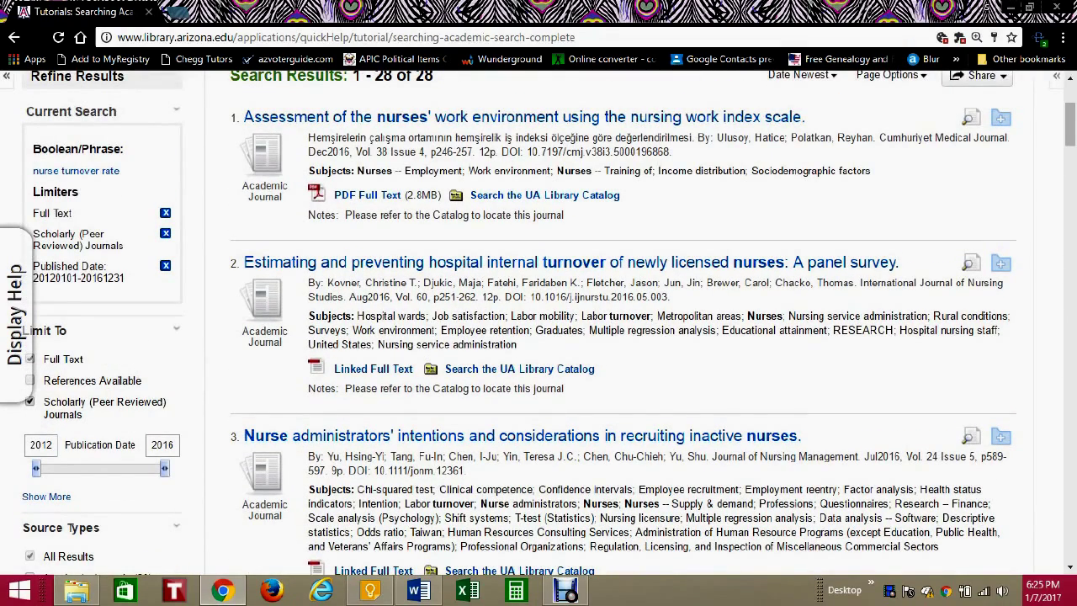
pyautogui.scroll(4, 538, 337)
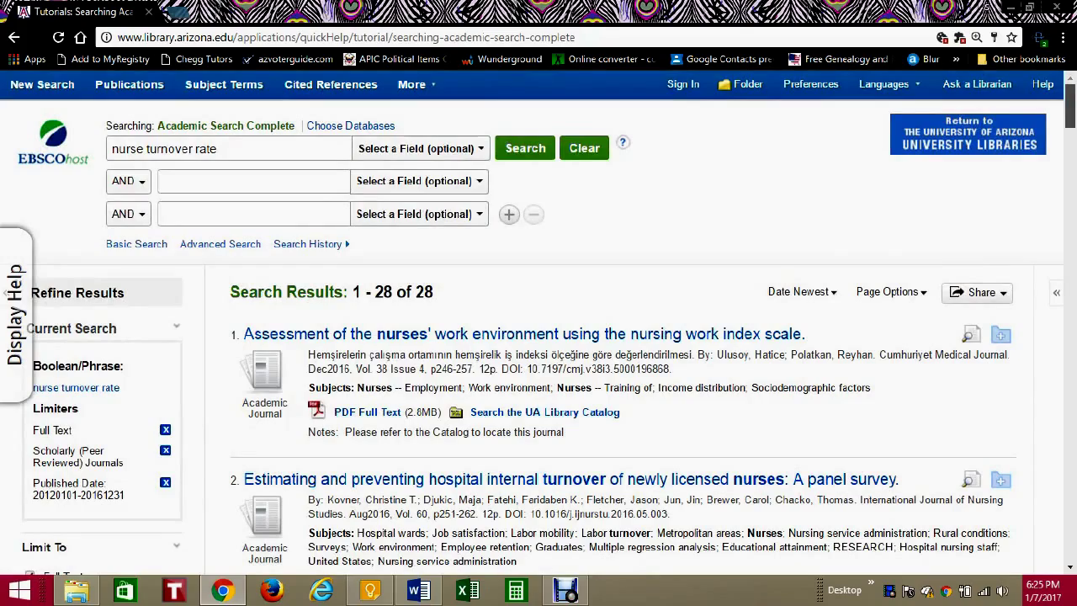
pyautogui.scroll(-1, 1070, 106)
pyautogui.scroll(-2, 539, 337)
pyautogui.scroll(3, 538, 336)
# - Split the query into separate terms and search for "nurse" AND "turnover" with the same limiters
pyautogui.moveTo(219, 148); pyautogui.dragTo(147, 148)
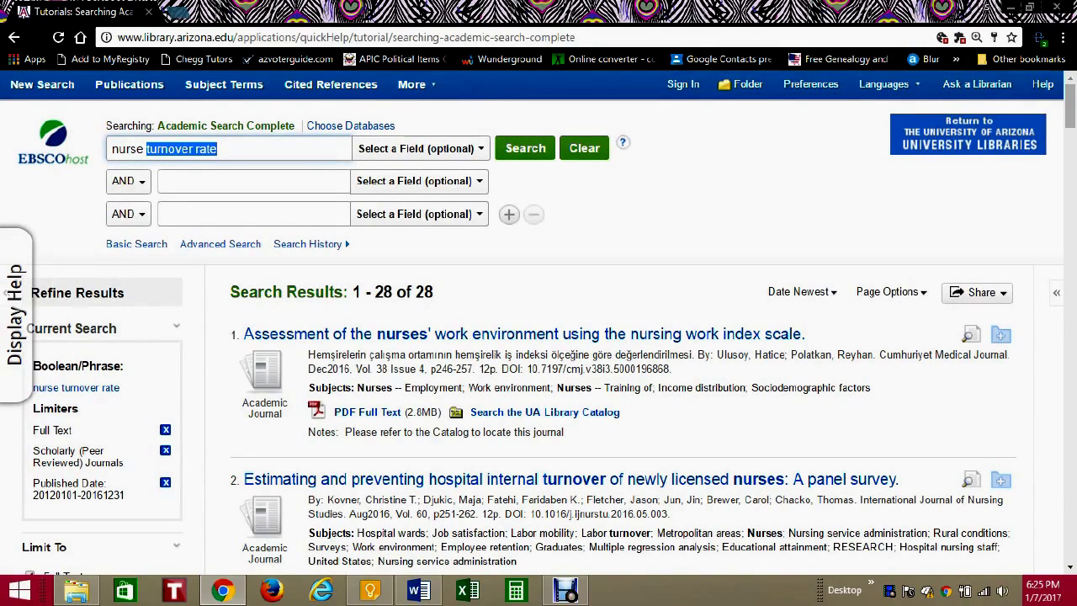
pyautogui.press('BackSpace')
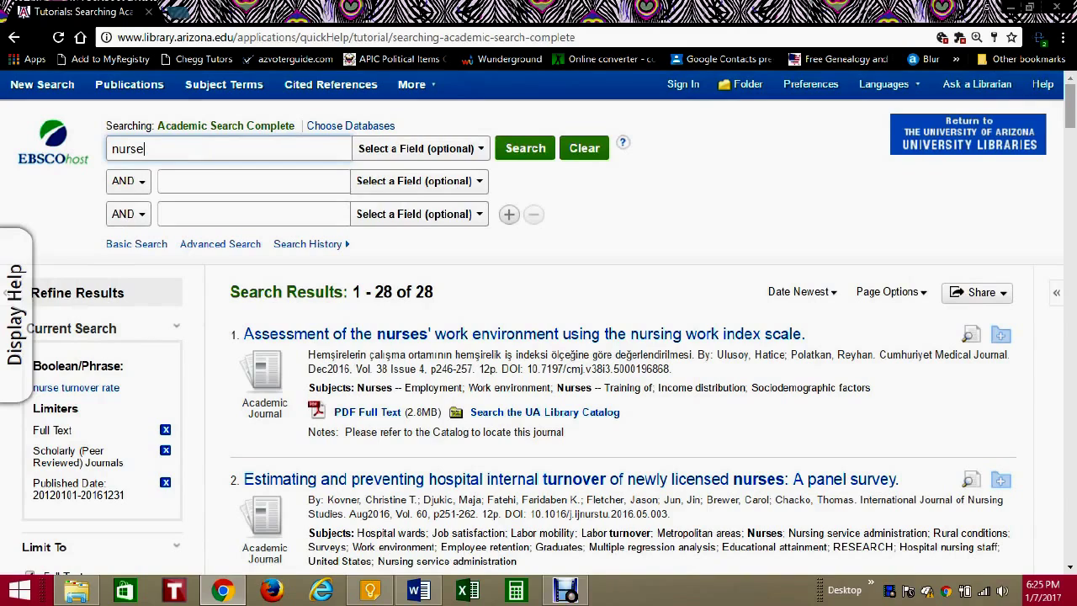
pyautogui.click(165, 181)
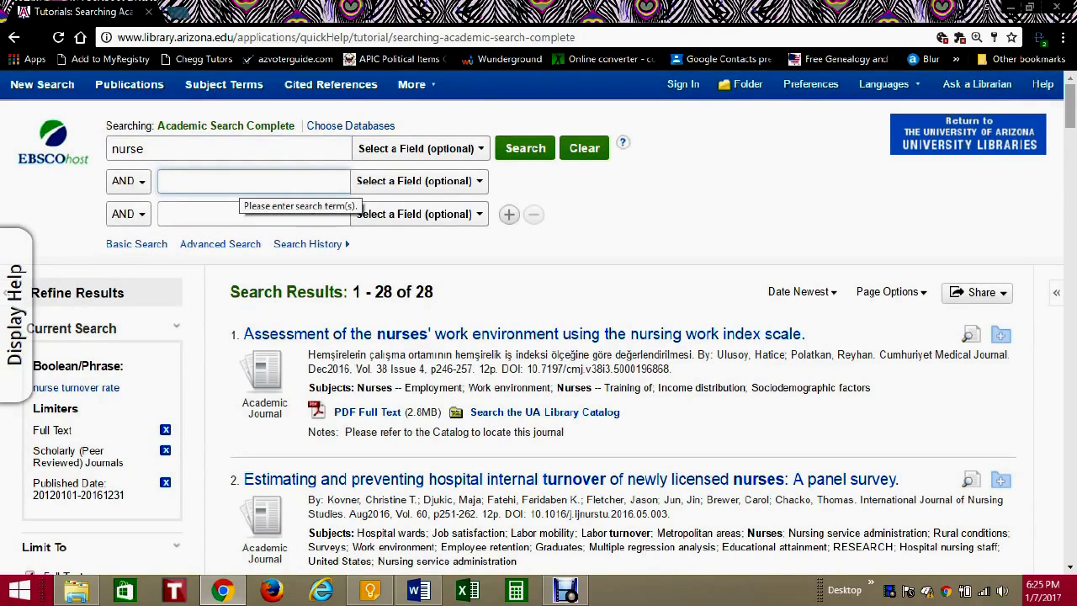
pyautogui.write('turnover')
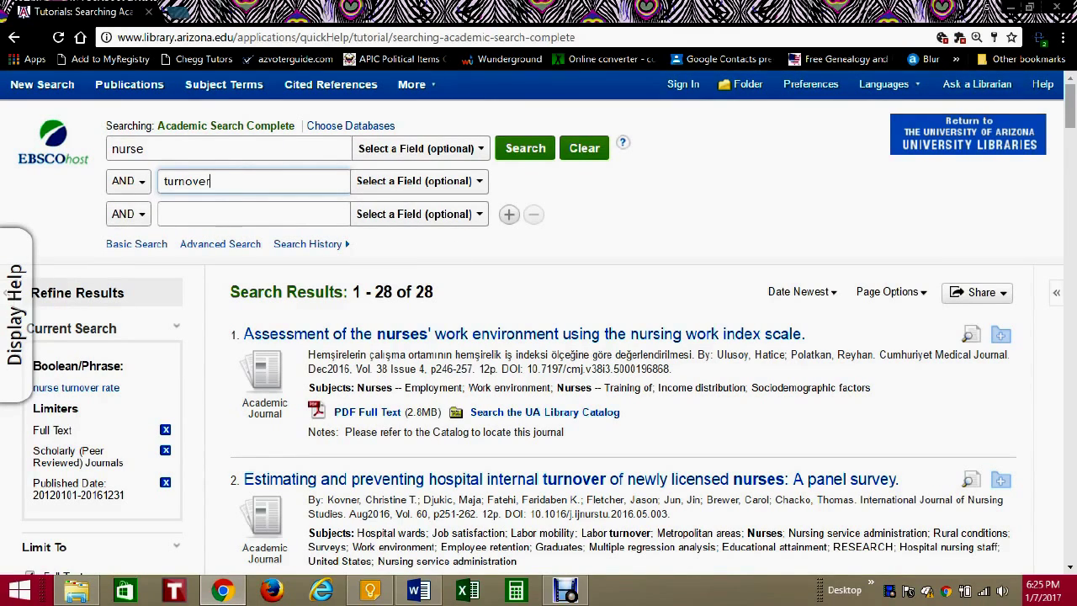
pyautogui.click(252, 214)
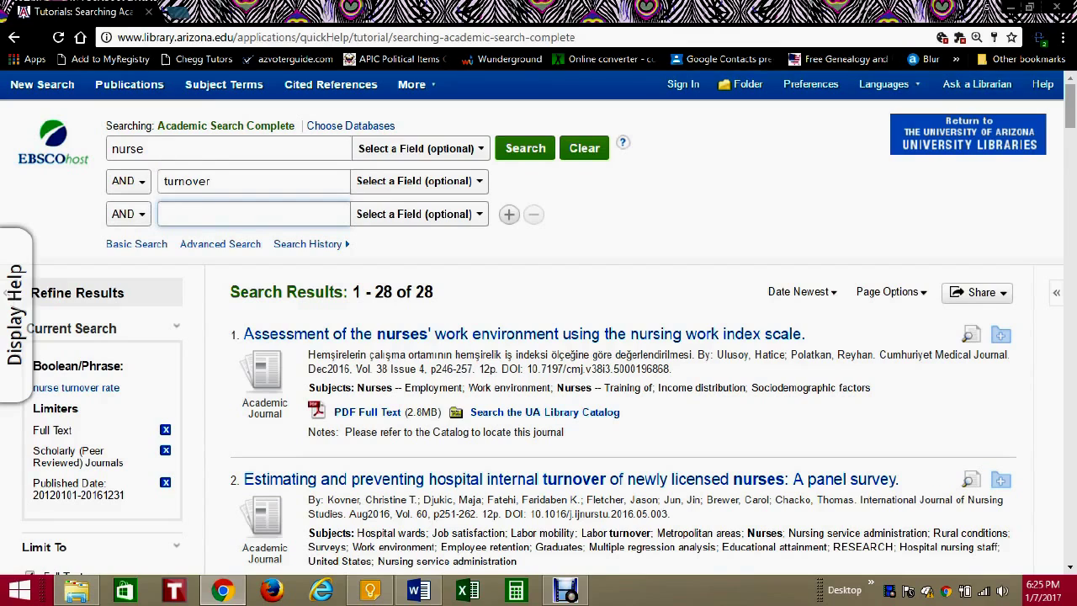
pyautogui.click(525, 148)
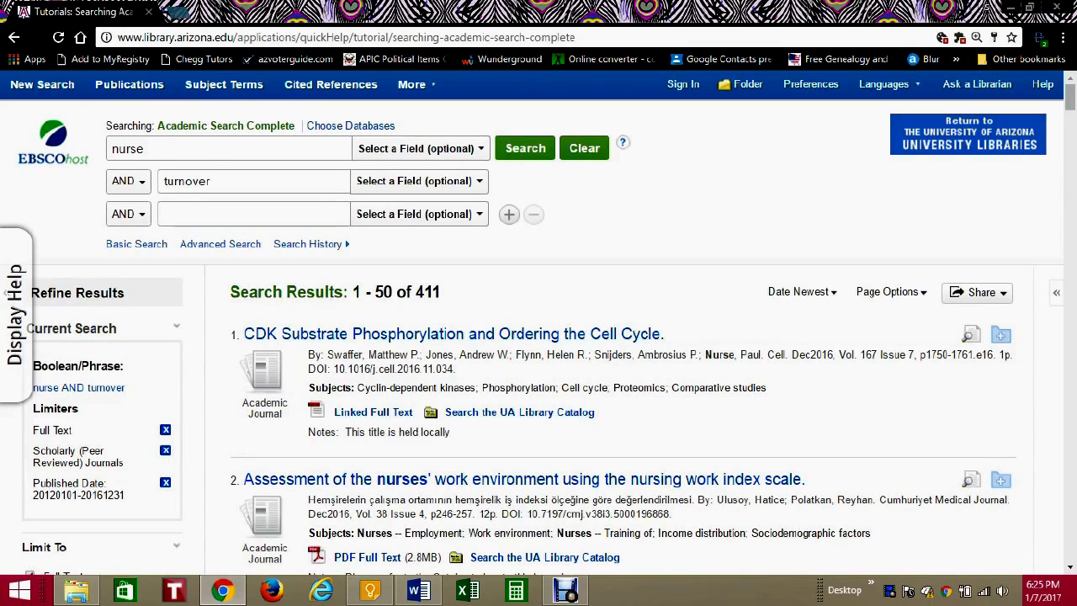
# - Broaden the first search term to "nurse OR nursing" and run the search again
pyautogui.scroll(-1, 531, 323)
pyautogui.scroll(1, 531, 323)
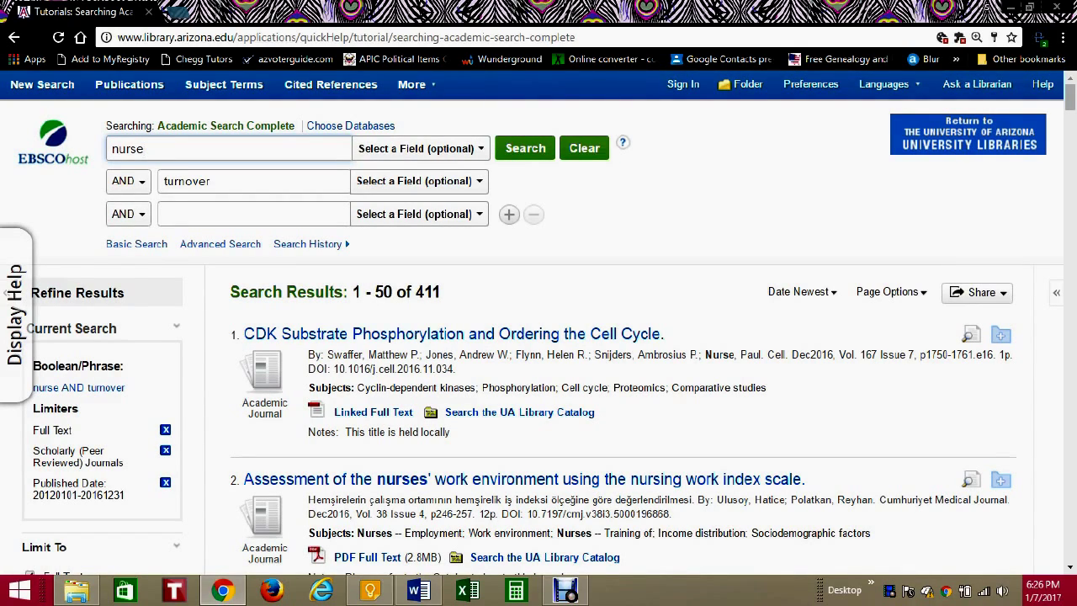
pyautogui.write('OR')
pyautogui.write('nursing')
pyautogui.press('Return')
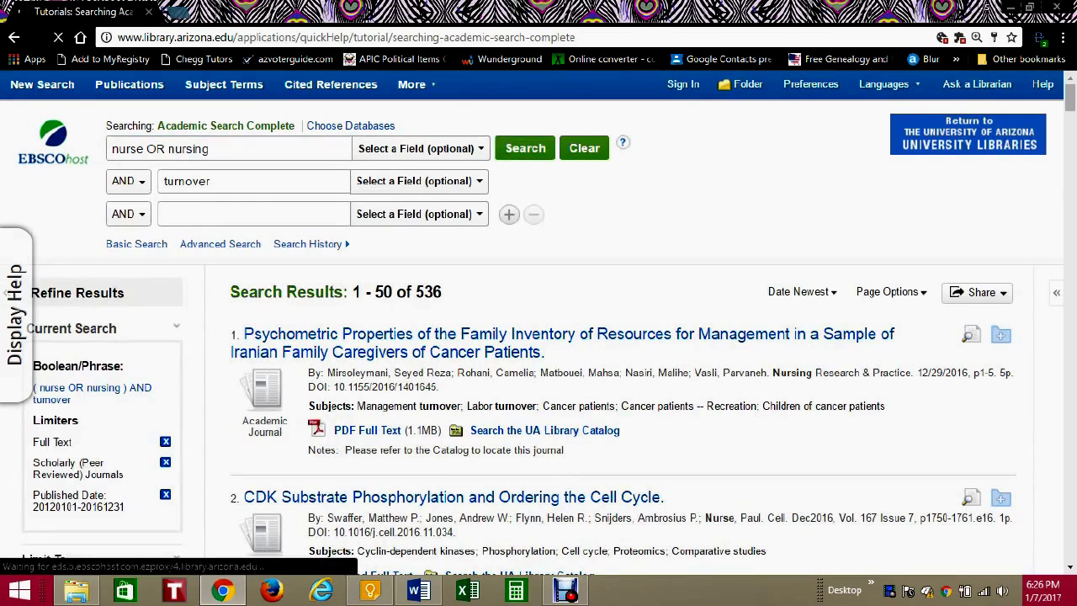
# - Replace the first search term with the truncated keyword "nurs*" and run the search again
pyautogui.click(210, 148)
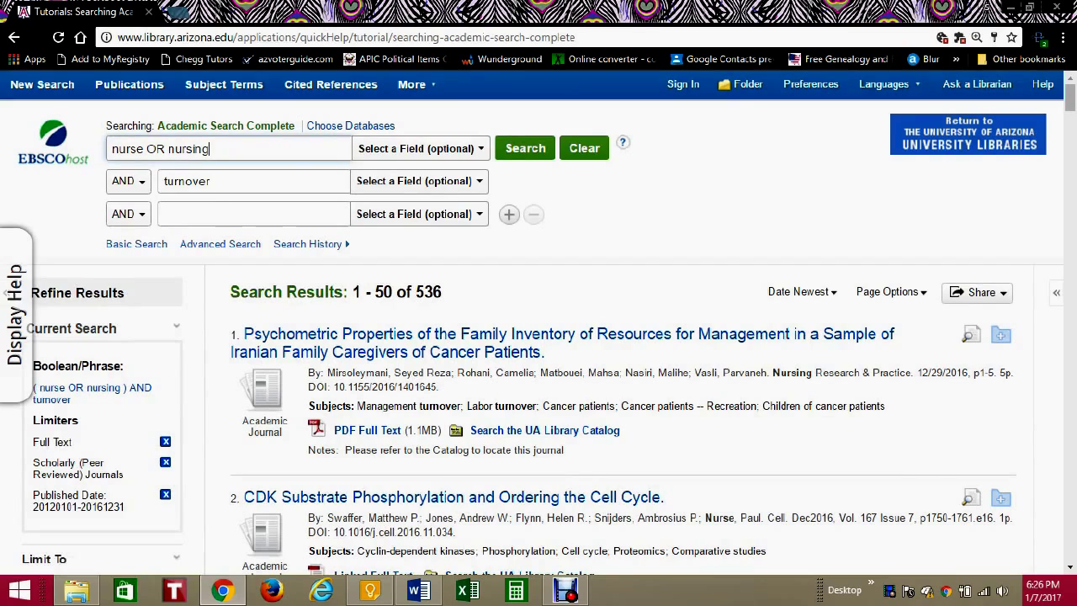
pyautogui.moveTo(210, 148); pyautogui.dragTo(136, 148)
pyautogui.press('BackSpace')
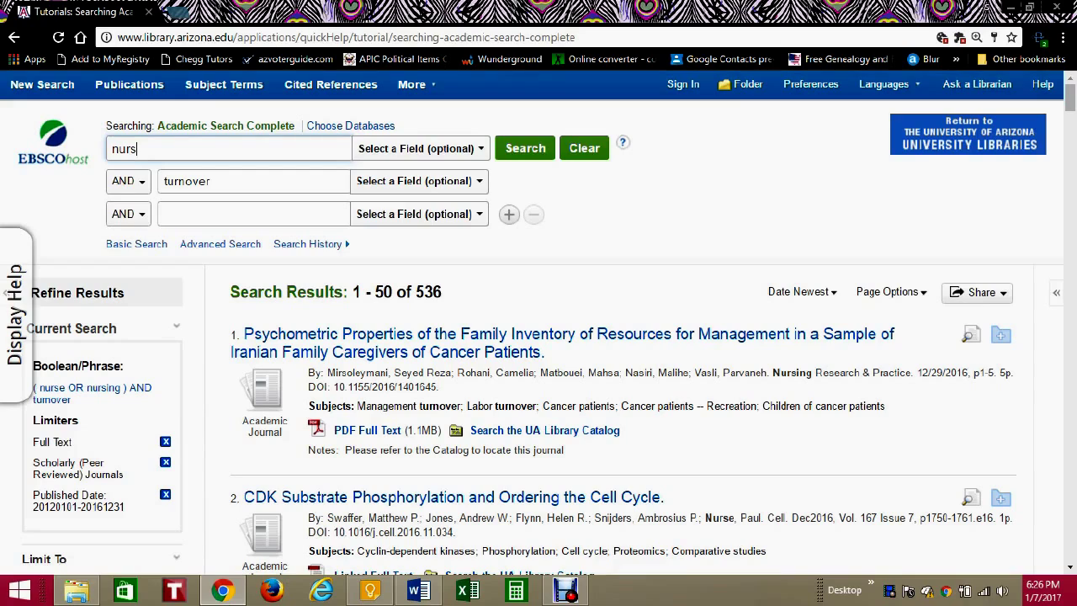
pyautogui.write('*')
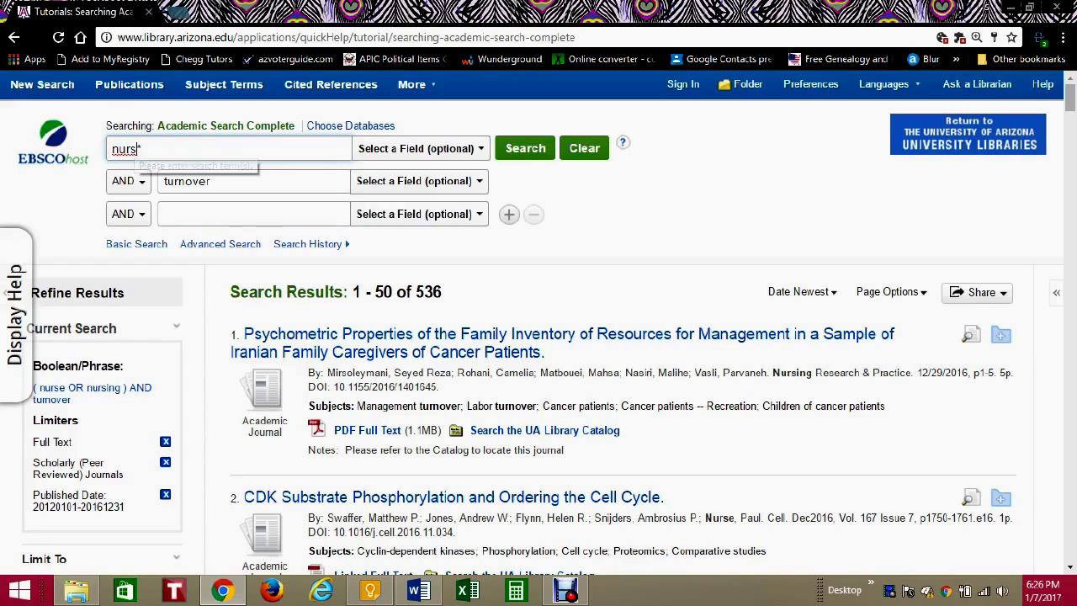
pyautogui.doubleClick(138, 149)
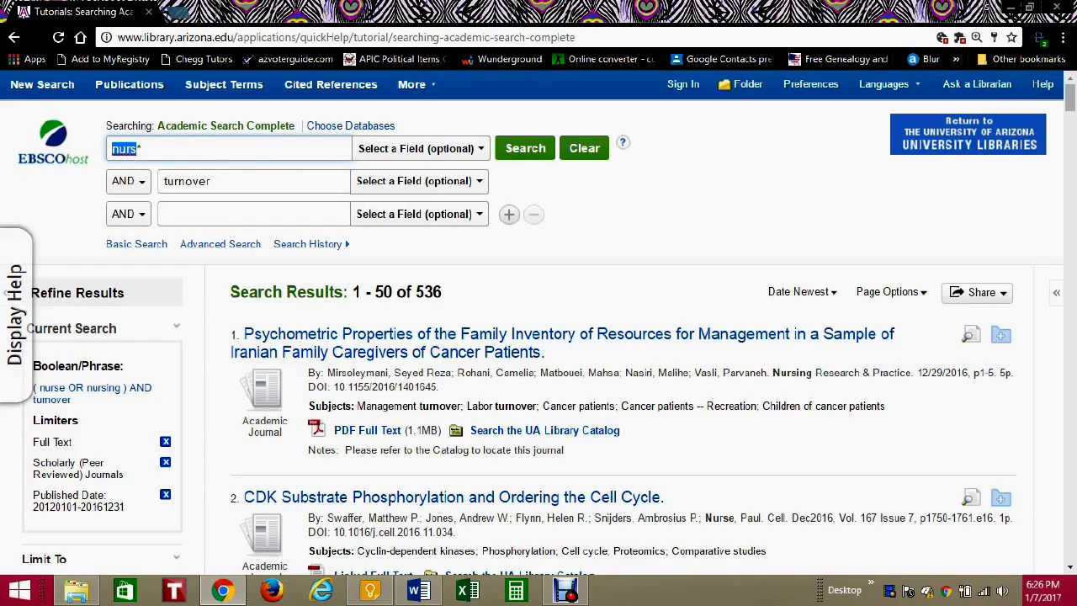
pyautogui.click(137, 149)
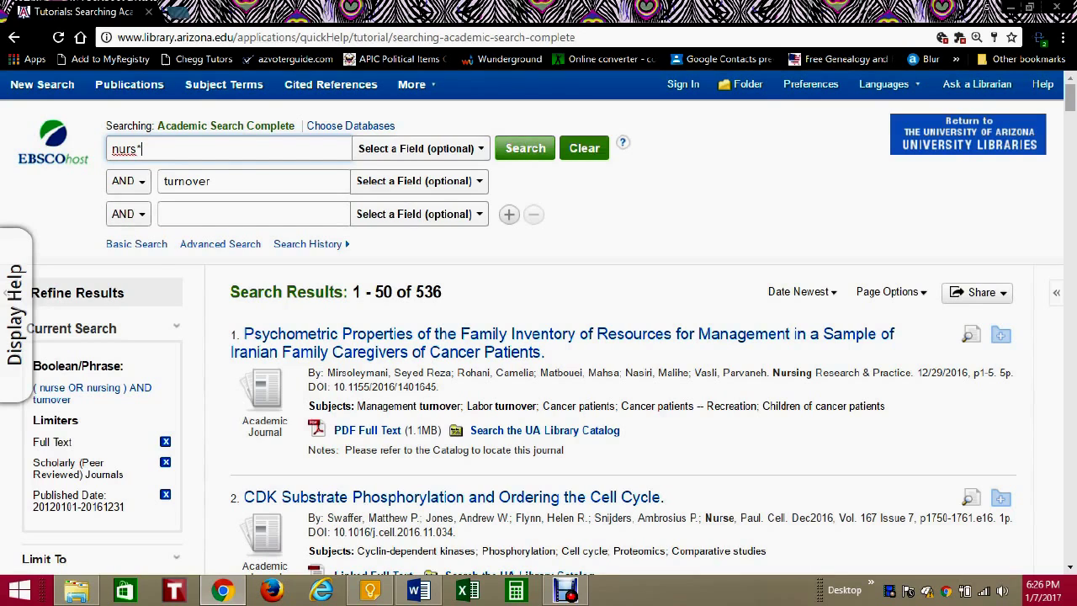
pyautogui.click(525, 152)
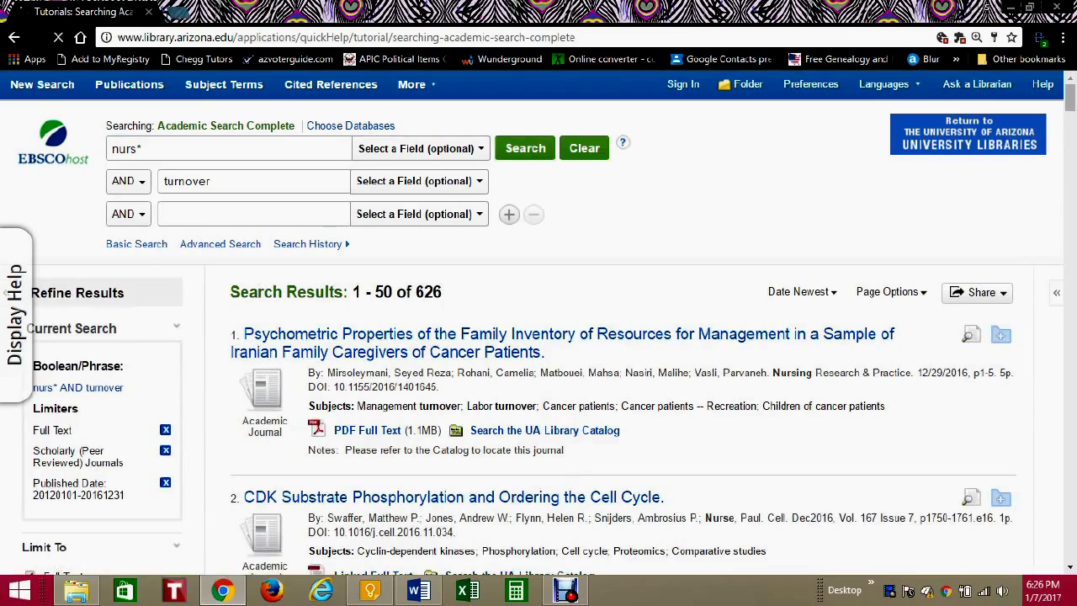
pyautogui.doubleClick(428, 291)
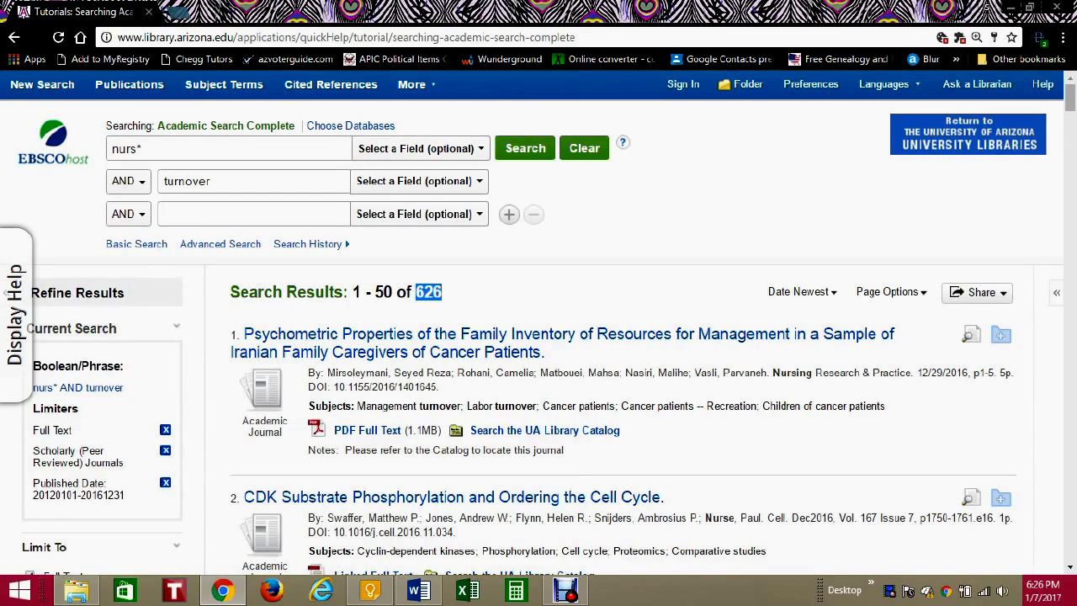
# - Restrict the "nurs*" term to the TI Title field and rerun the search
pyautogui.click(211, 181)
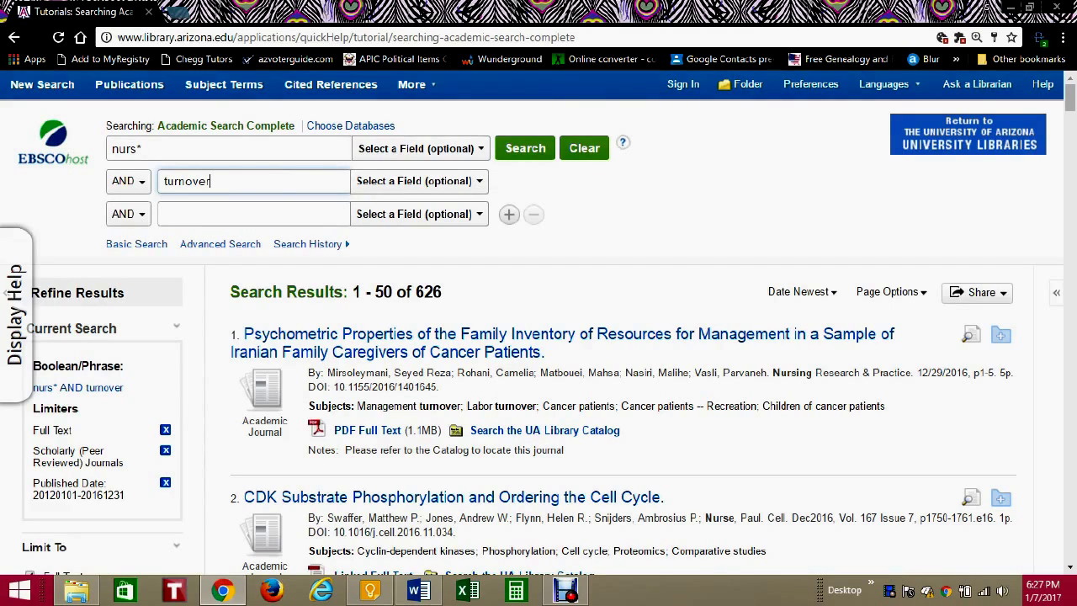
pyautogui.click(459, 149)
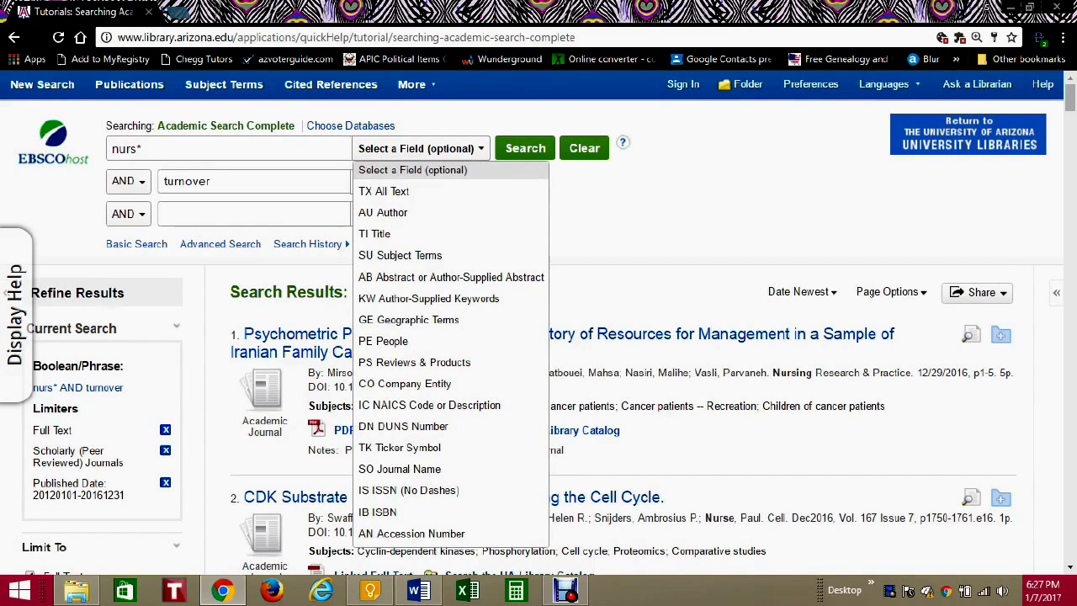
pyautogui.press('Down')
pyautogui.press('Down')
pyautogui.press('Down')
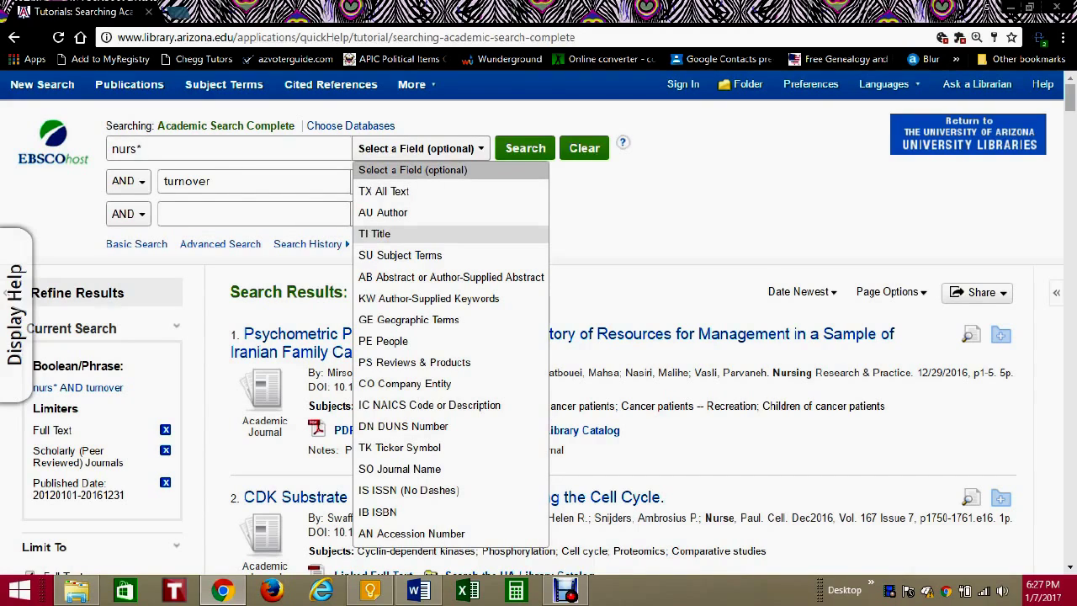
pyautogui.press('Up')
pyautogui.press('Up')
pyautogui.press('Up')
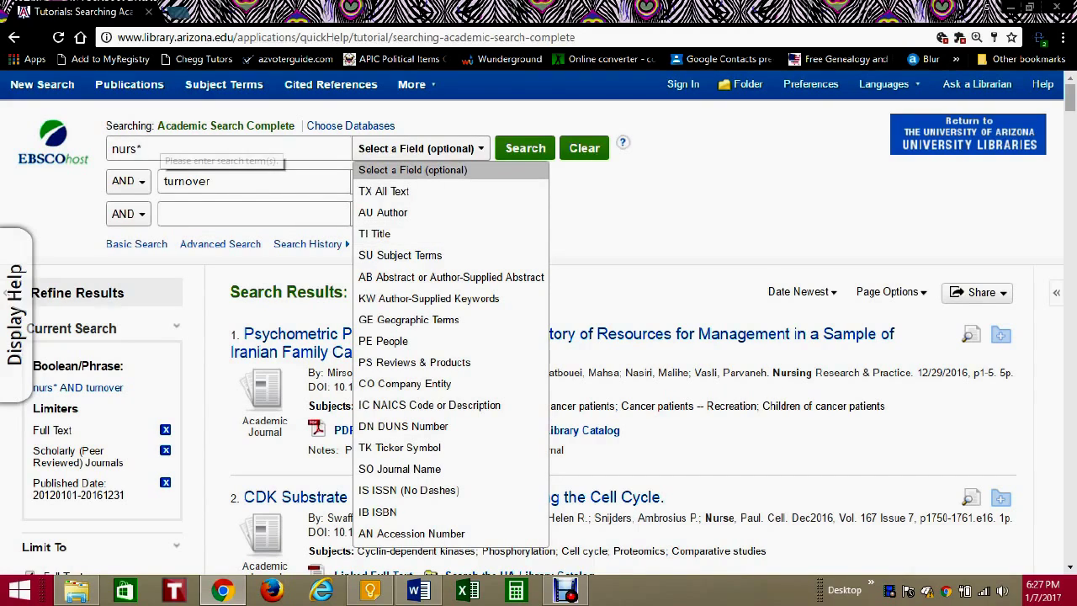
pyautogui.press('Down')
pyautogui.press('Down')
pyautogui.press('Down')
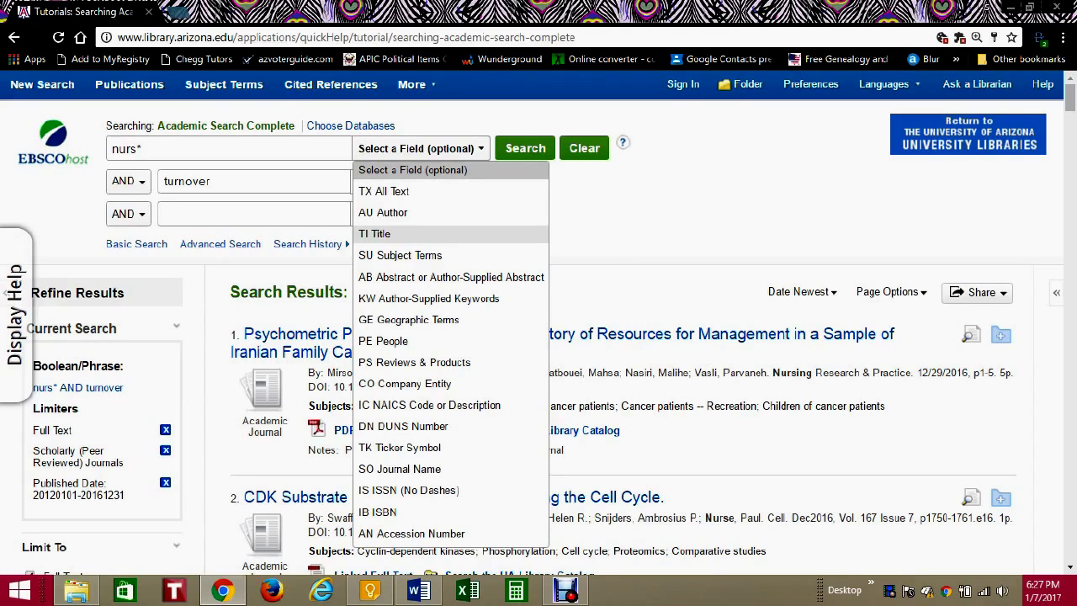
pyautogui.press('Return')
pyautogui.press('Tab')
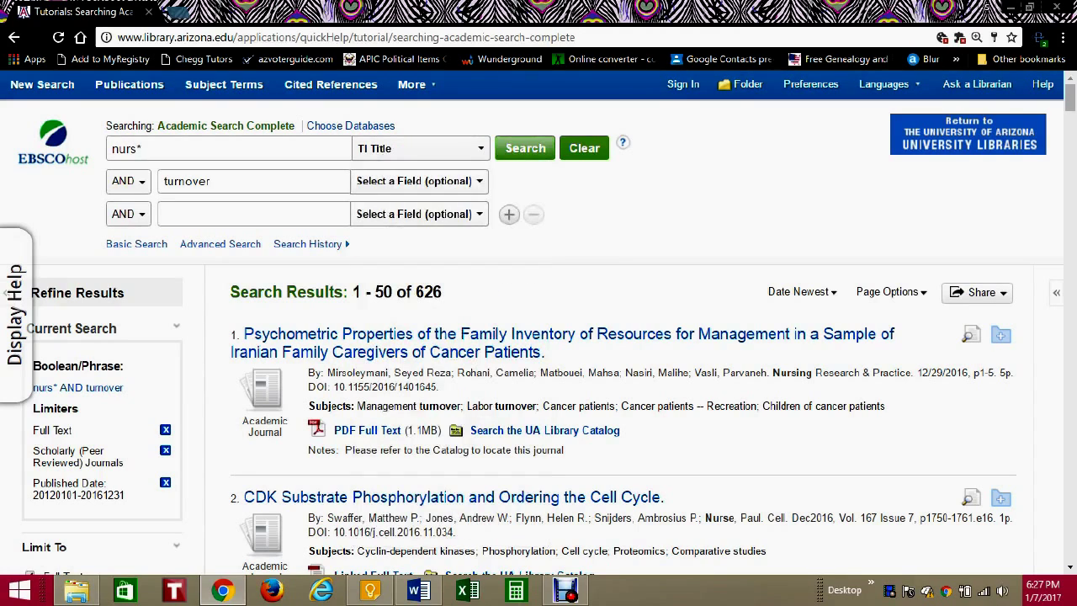
pyautogui.press('Return')
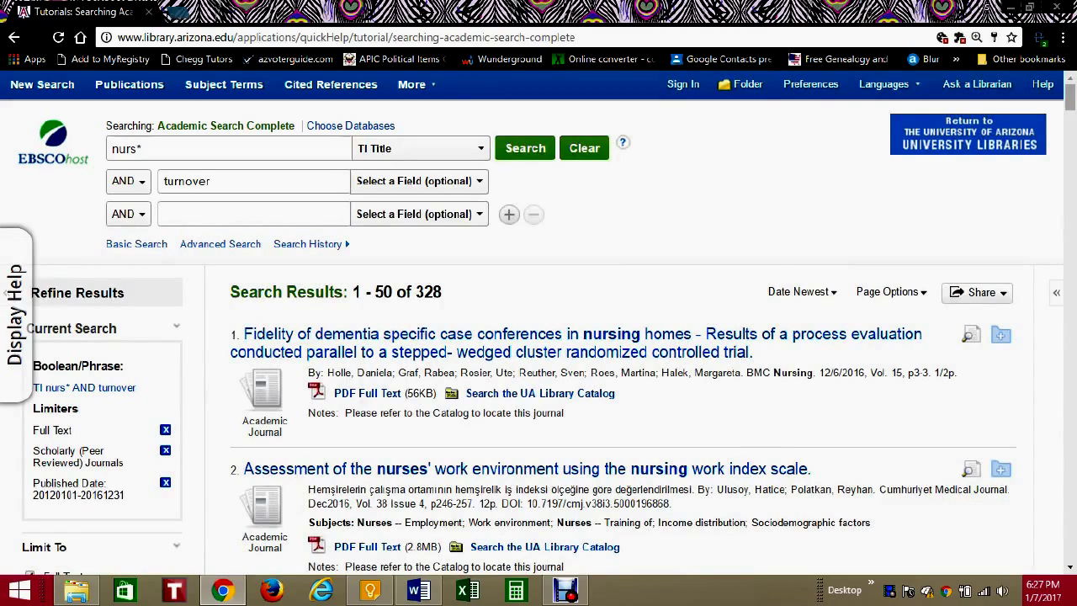
# - Restrict the "turnover" term to the TI Title field as well and rerun the search
pyautogui.click(141, 149)
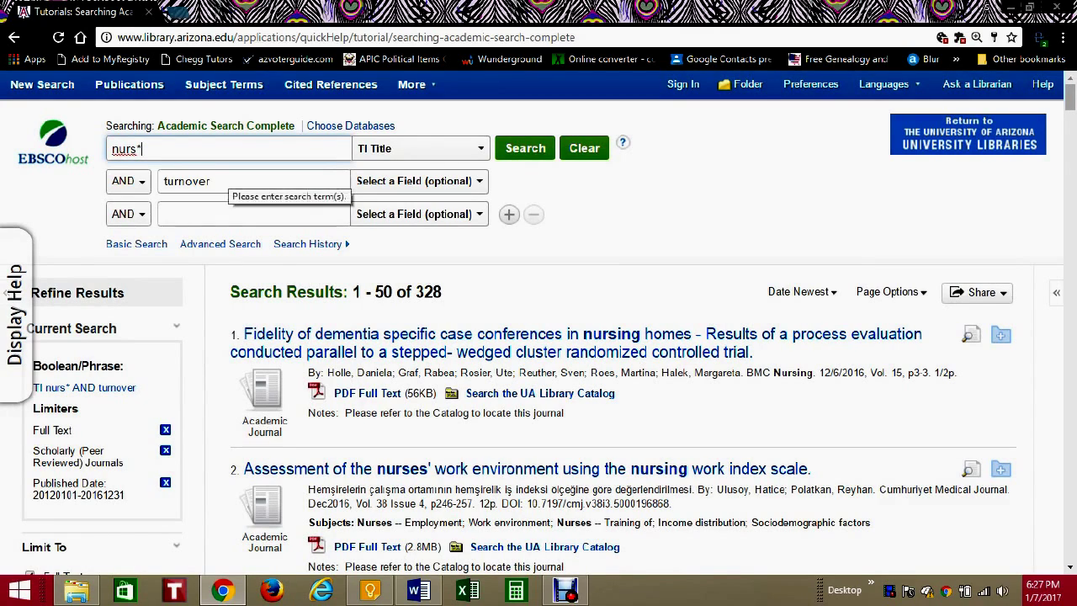
pyautogui.click(418, 181)
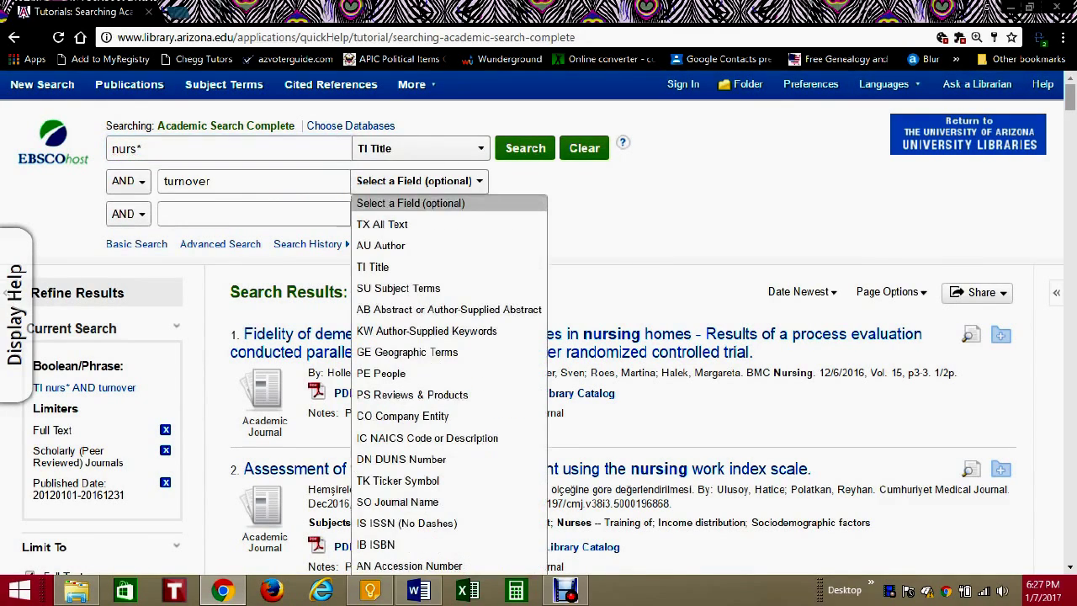
pyautogui.press('Down')
pyautogui.press('Down')
pyautogui.press('Down')
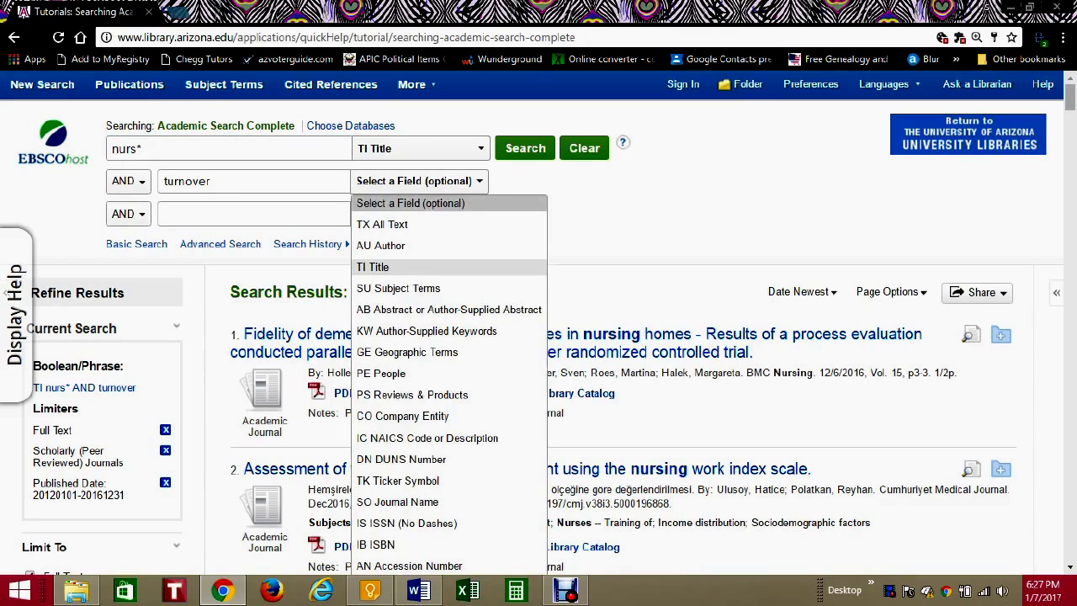
pyautogui.press('Return')
pyautogui.press('Return')
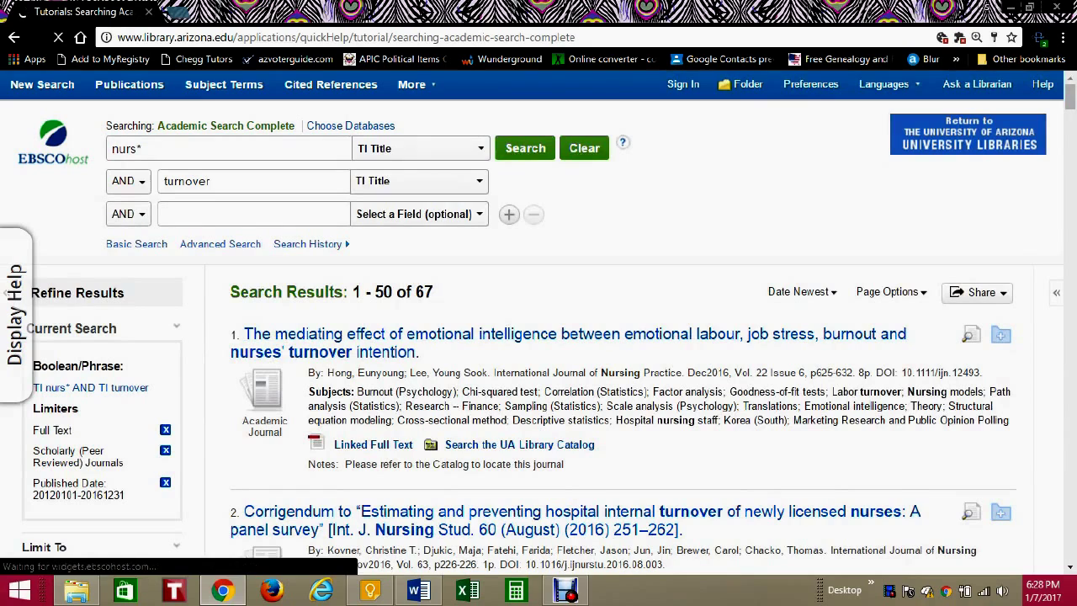
# - Examine the titles and subject terms of the first few articles in the title-restricted results
pyautogui.scroll(-2, 539, 324)
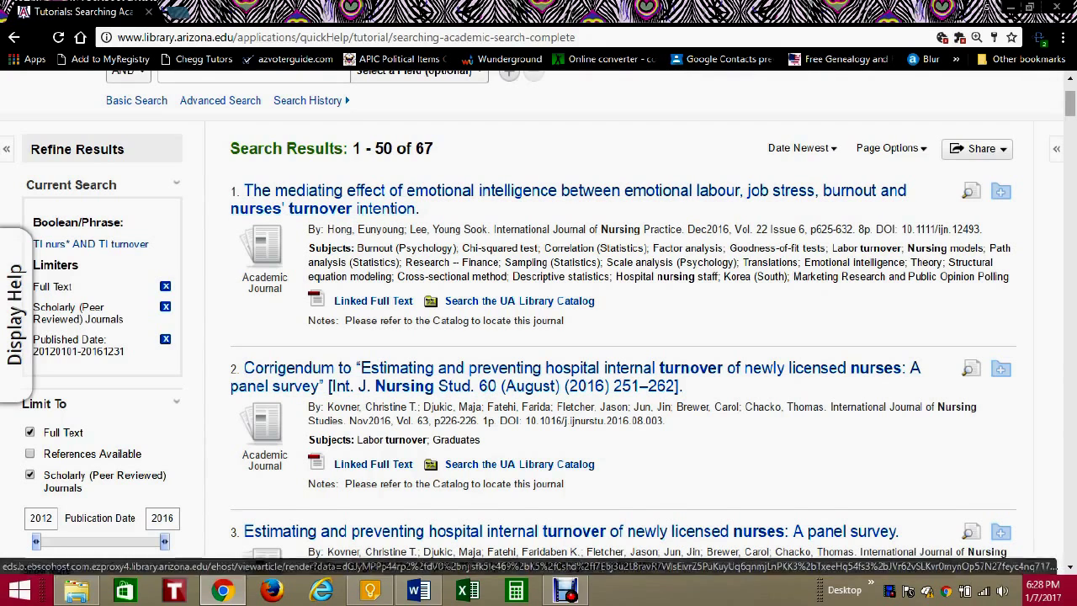
pyautogui.scroll(-2, 374, 160)
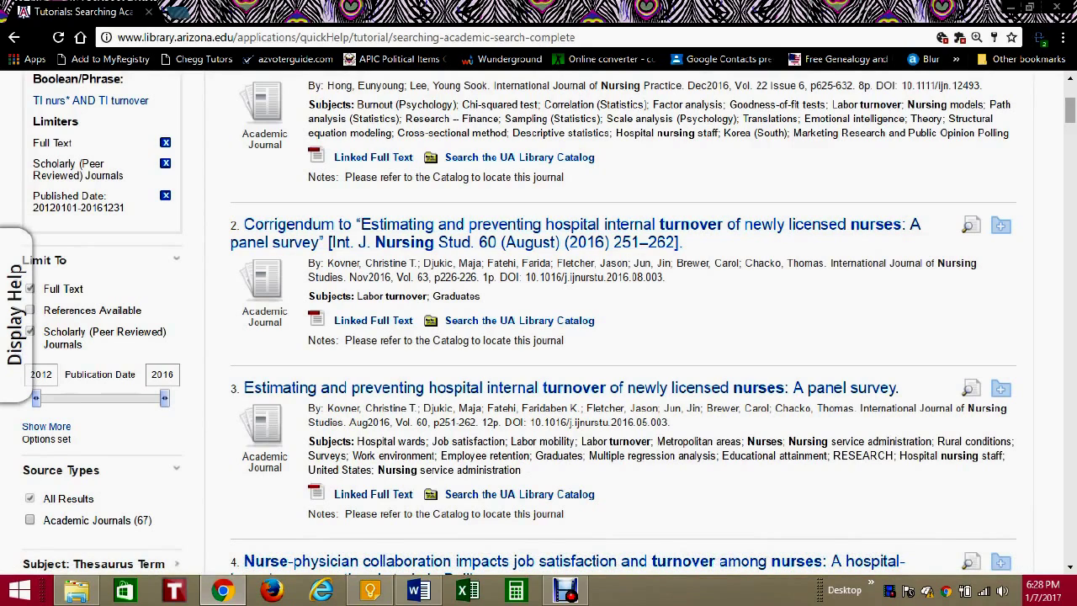
pyautogui.scroll(2, 547, 323)
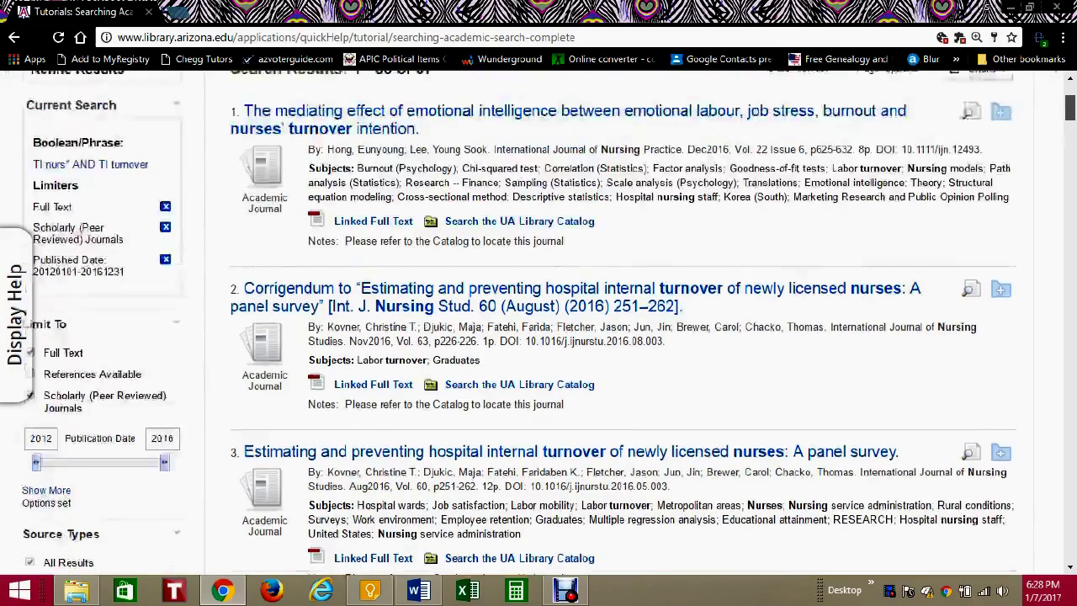
pyautogui.scroll(-4, 547, 324)
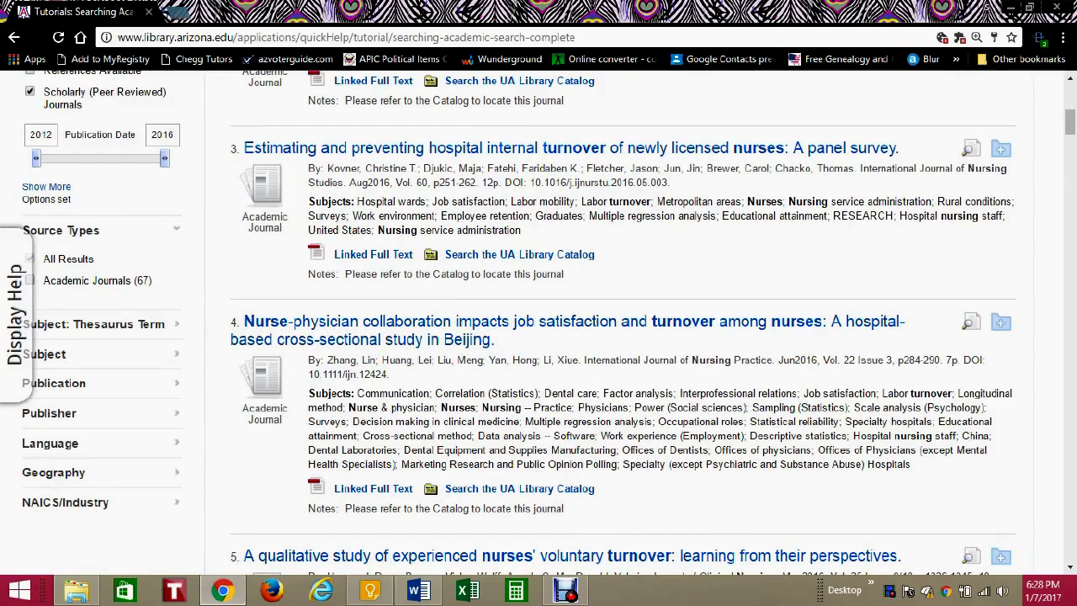
pyautogui.moveTo(582, 202); pyautogui.dragTo(651, 202)
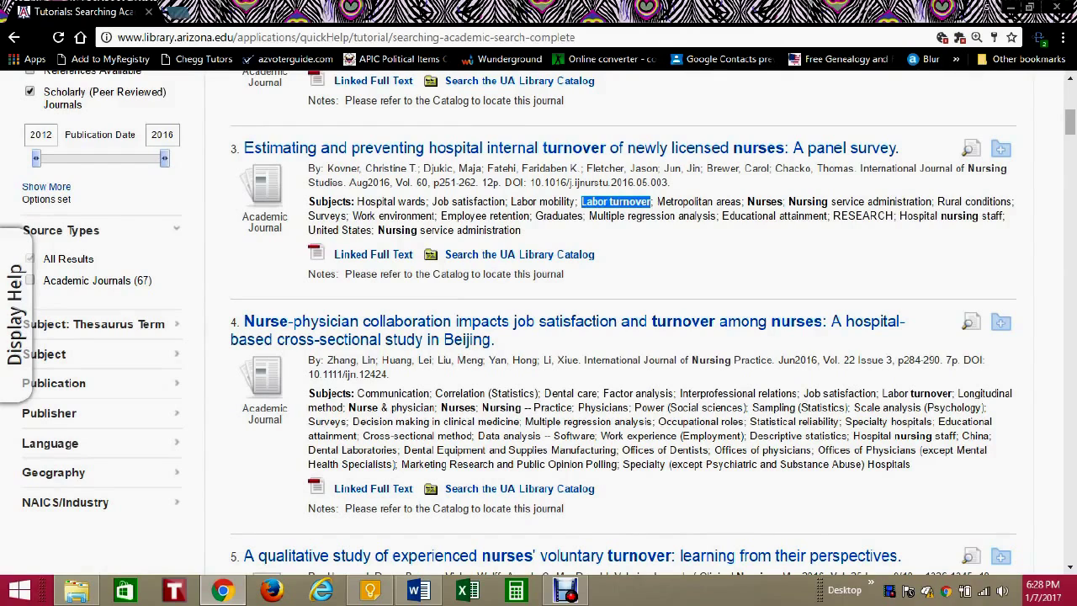
pyautogui.moveTo(308, 201); pyautogui.dragTo(522, 229)
pyautogui.moveTo(747, 202); pyautogui.dragTo(828, 202)
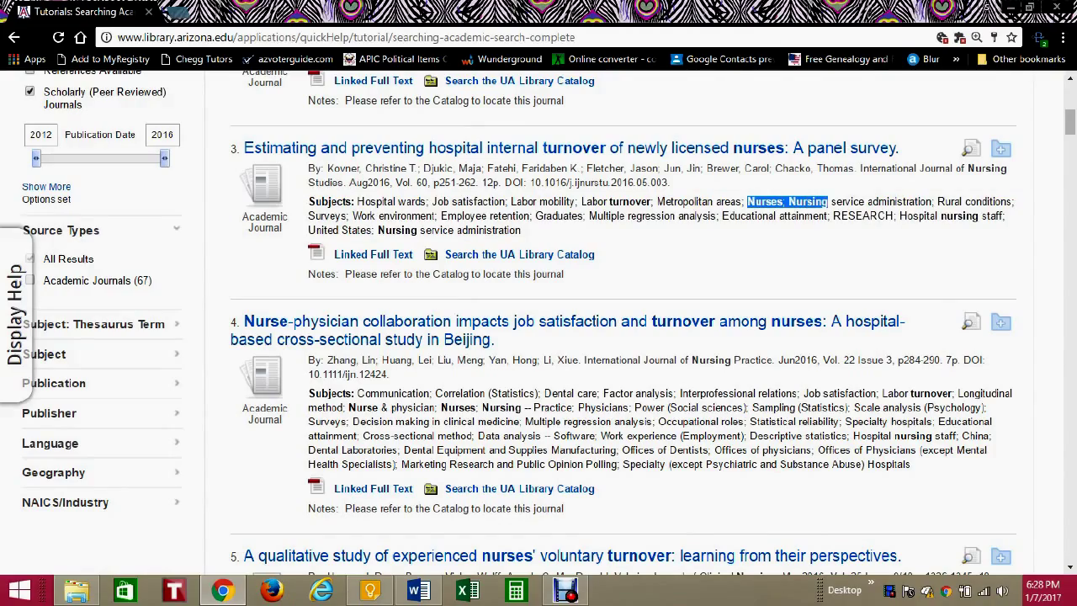
pyautogui.scroll(5, 1070, 122)
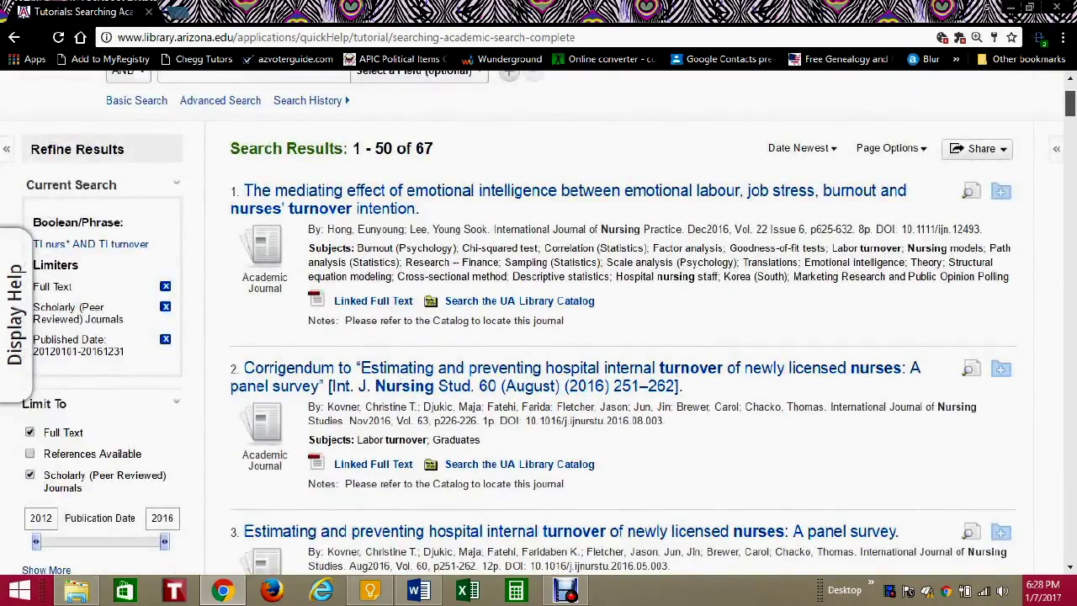
pyautogui.scroll(3, 538, 324)
pyautogui.scroll(-5, 539, 324)
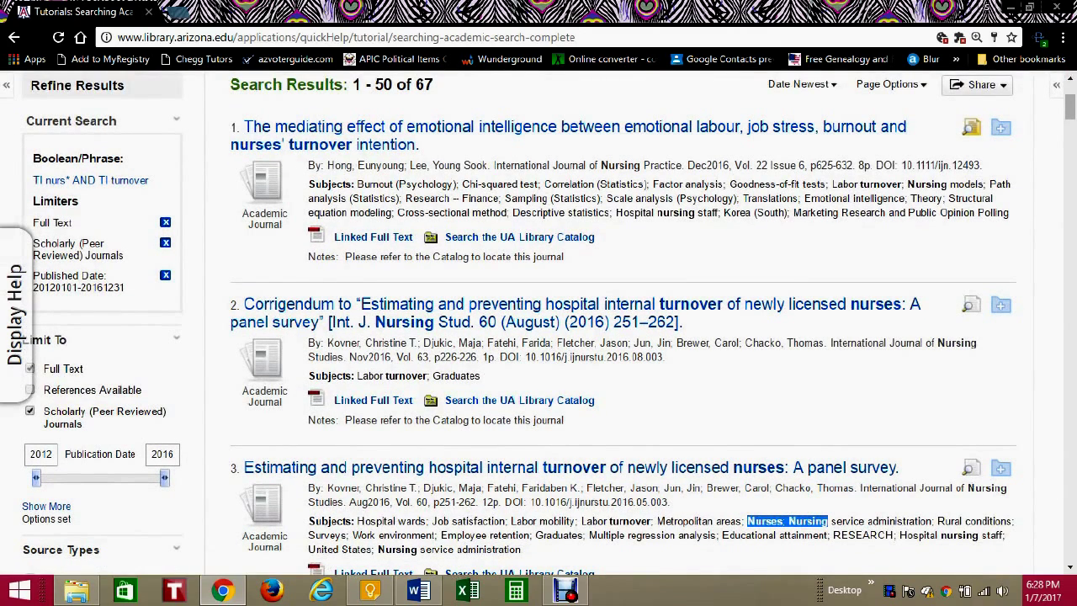
# - Preview the first article in the results and read its subjects and abstract
pyautogui.moveTo(971, 127)
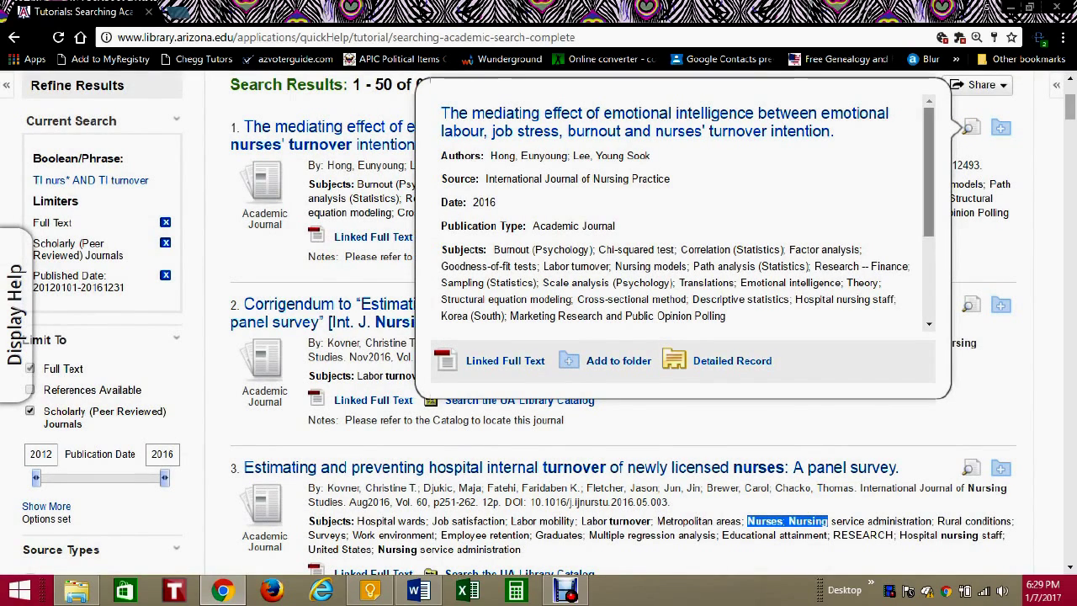
pyautogui.scroll(-1, 687, 208)
pyautogui.scroll(2, 687, 208)
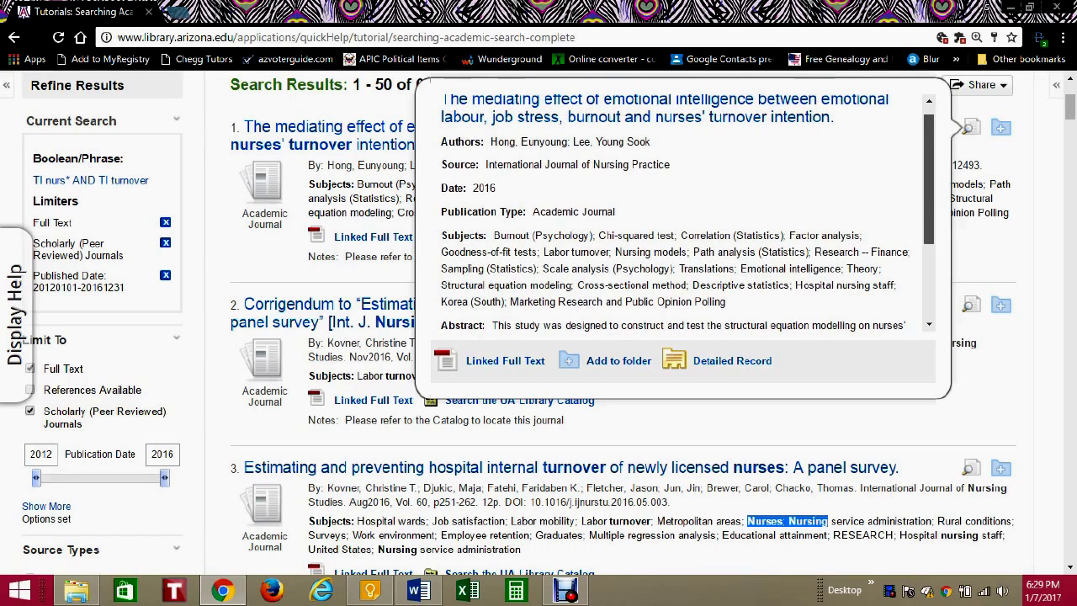
pyautogui.scroll(-3, 688, 207)
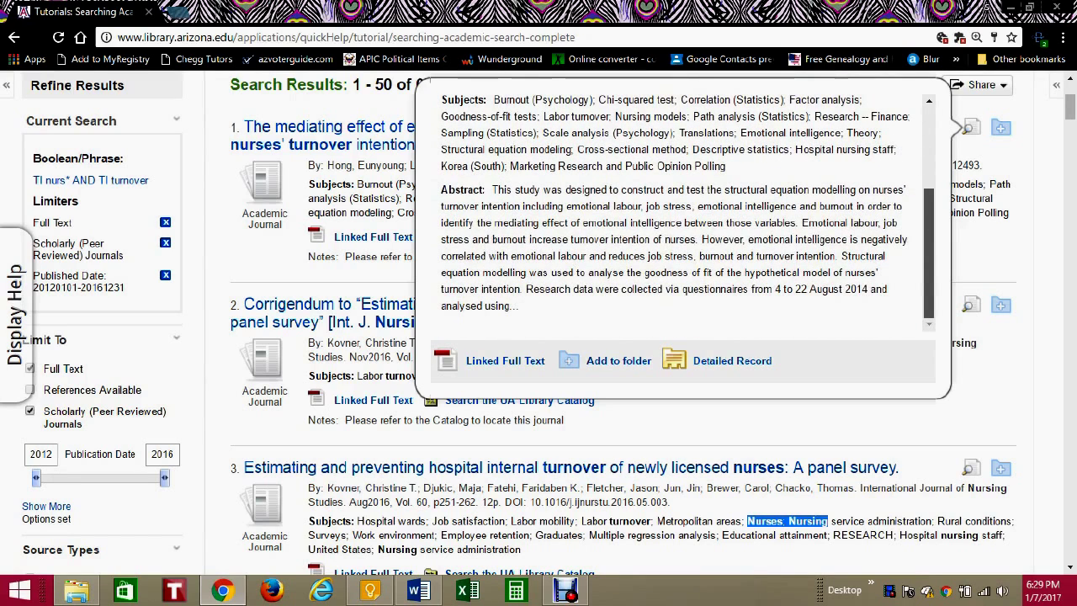
pyautogui.moveTo(493, 190); pyautogui.dragTo(520, 307)
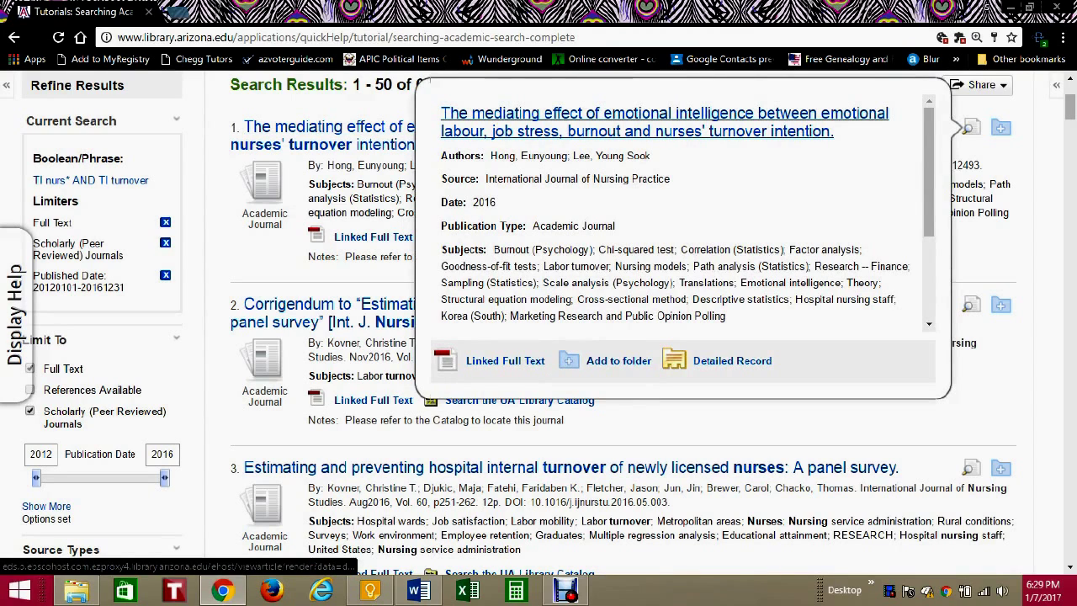
# - Open the detailed record of the first article, on emotional intelligence and nurses' turnover intention, and review its source and subject terms
pyautogui.click(757, 114)
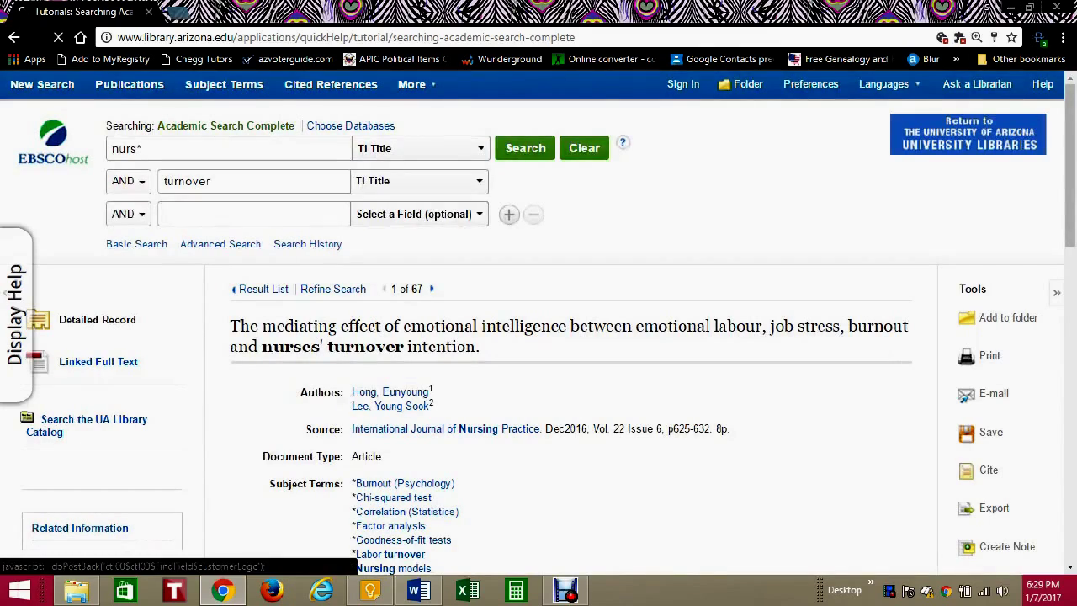
pyautogui.scroll(-2, 538, 337)
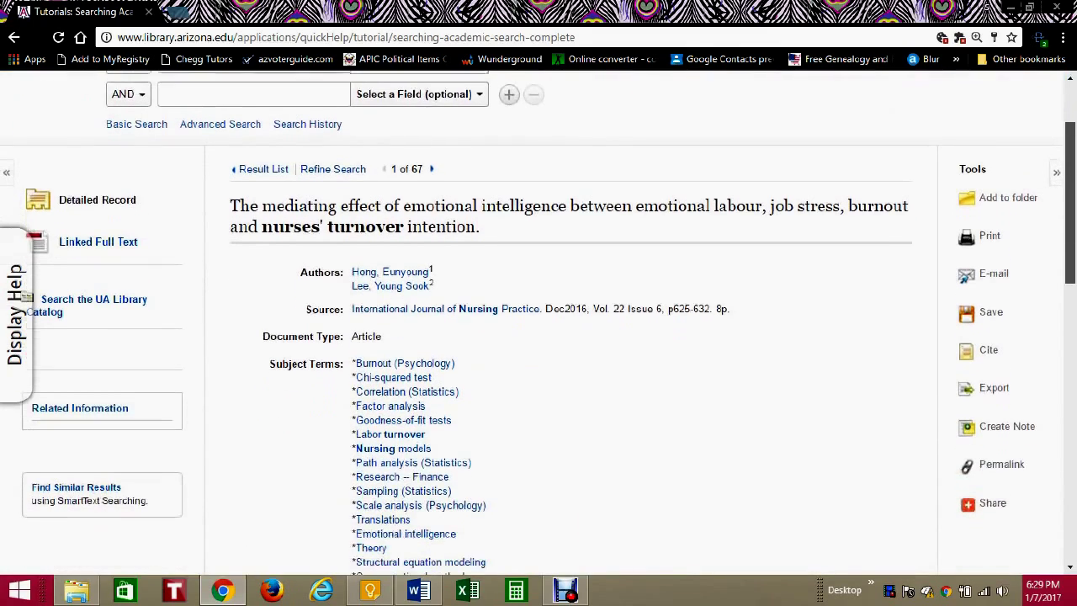
pyautogui.scroll(-1, 538, 320)
pyautogui.scroll(2, 538, 319)
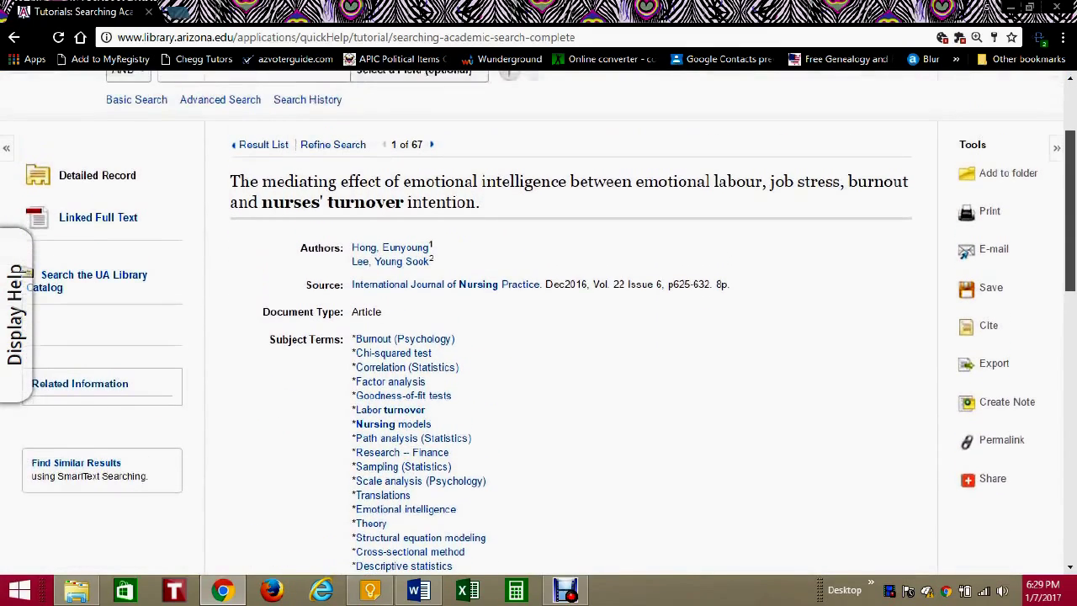
pyautogui.scroll(1, 538, 323)
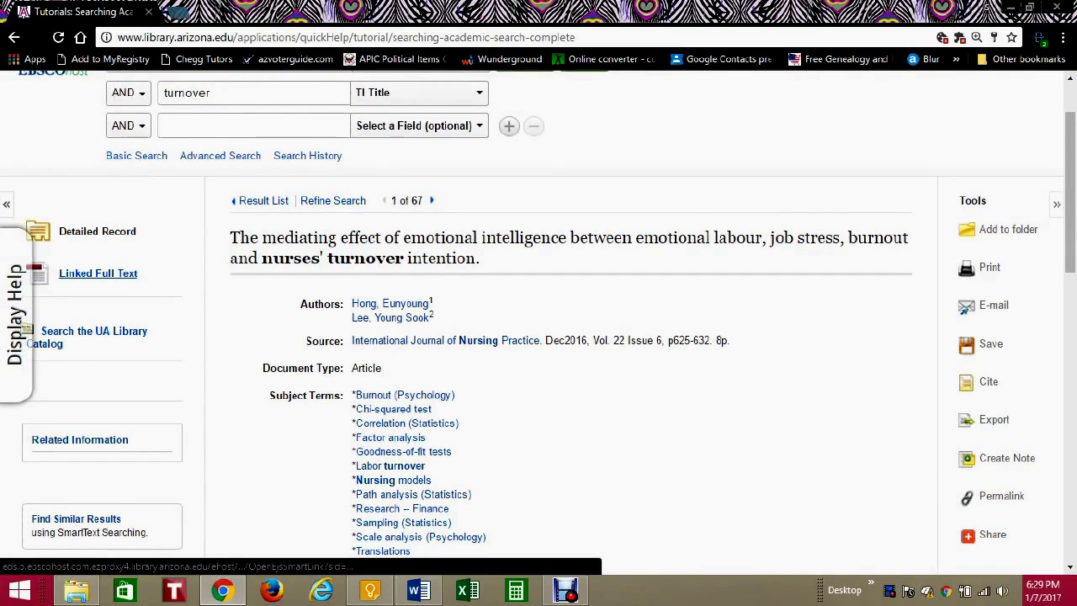
pyautogui.scroll(-8, 538, 323)
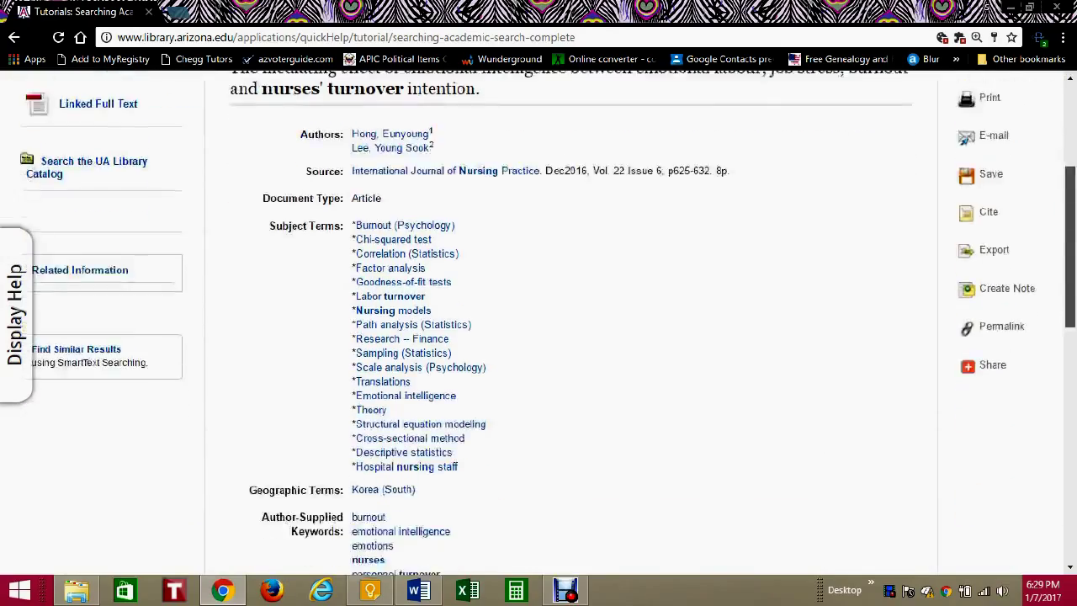
# - Review the rest of the article's detailed record, including its abstract, author affiliations and DOI
pyautogui.scroll(-3, 538, 323)
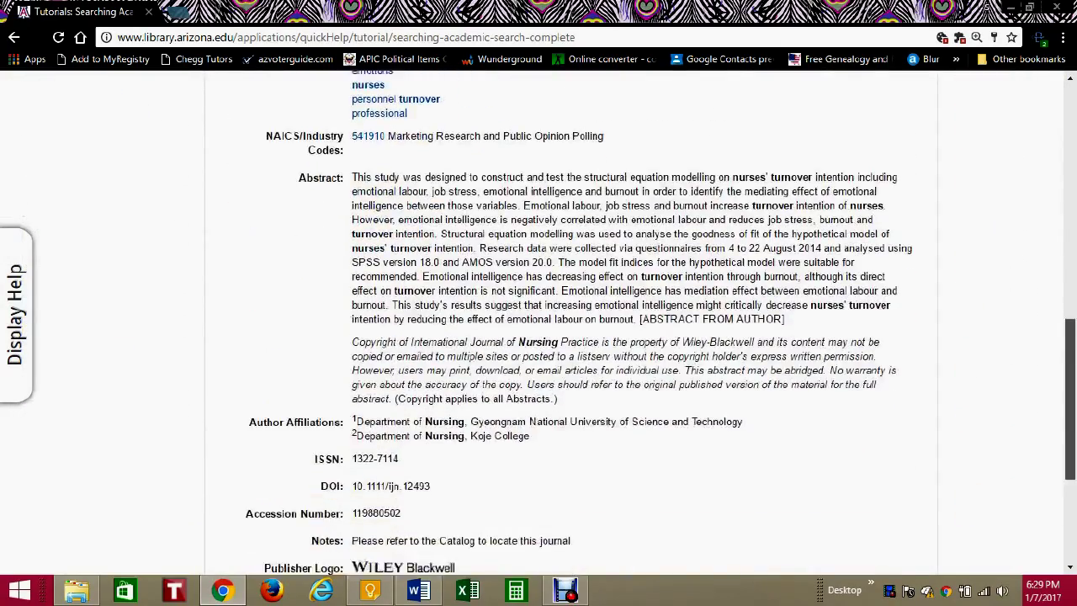
pyautogui.scroll(-2, 538, 324)
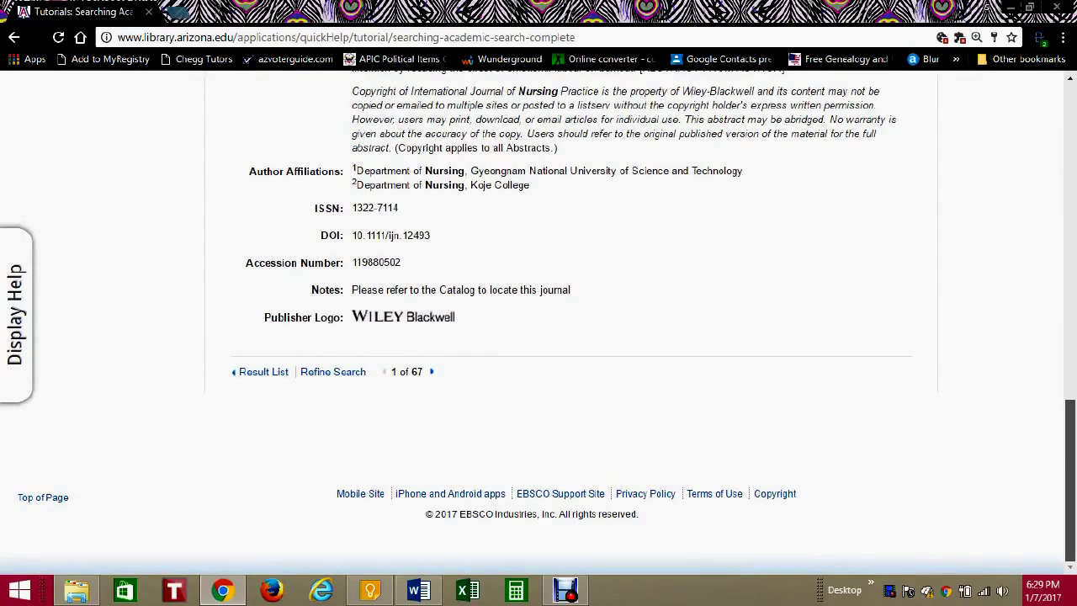
pyautogui.scroll(12, 539, 323)
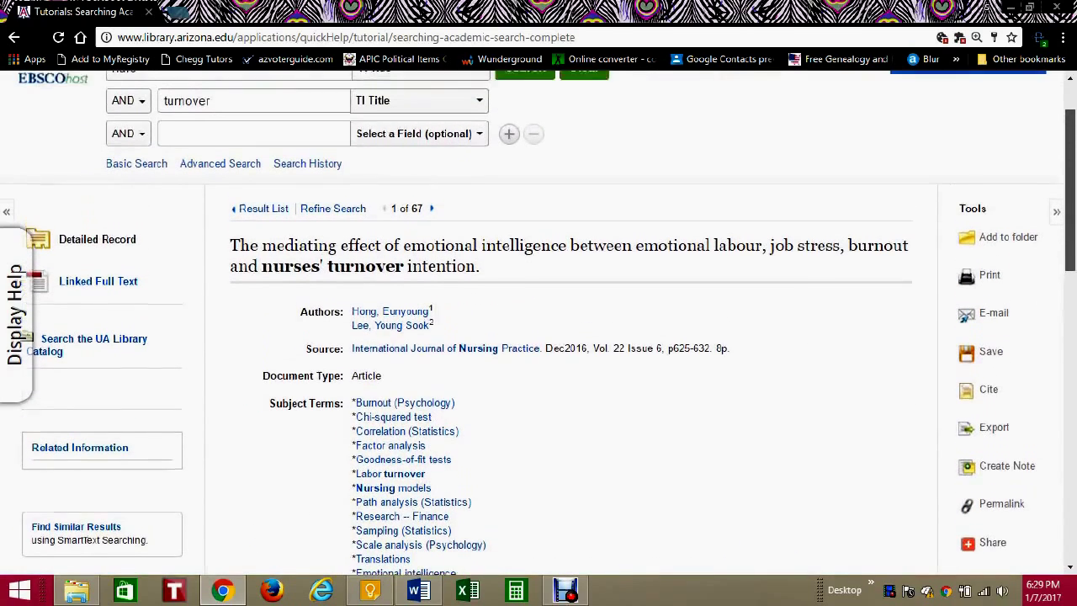
pyautogui.scroll(1, 539, 323)
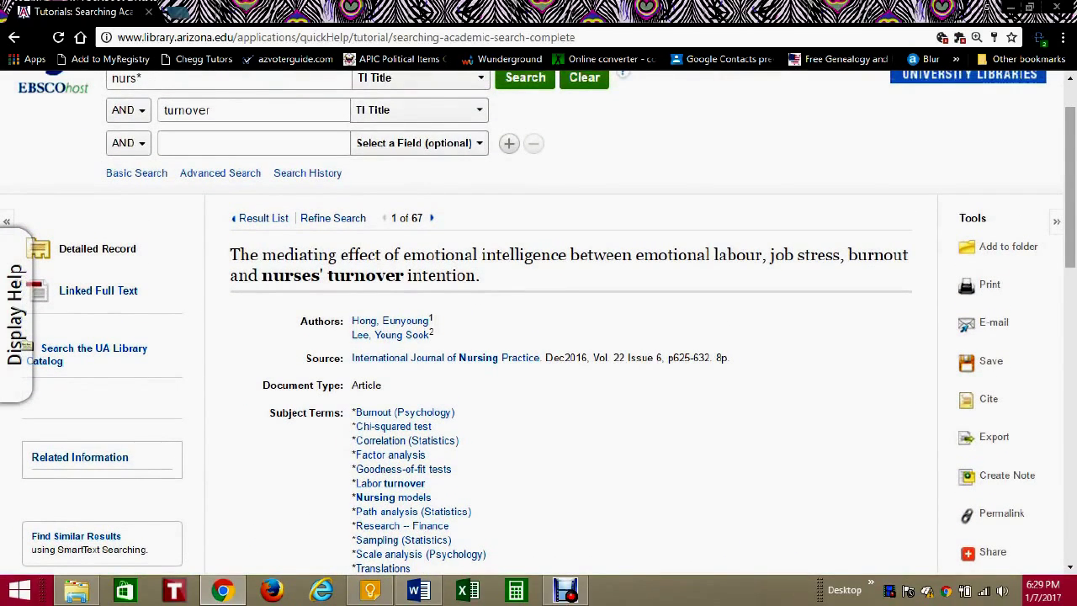
# - Open the article's linked full text and skim through the PDF from the International Journal of Nursing Practice
pyautogui.click(94, 290)
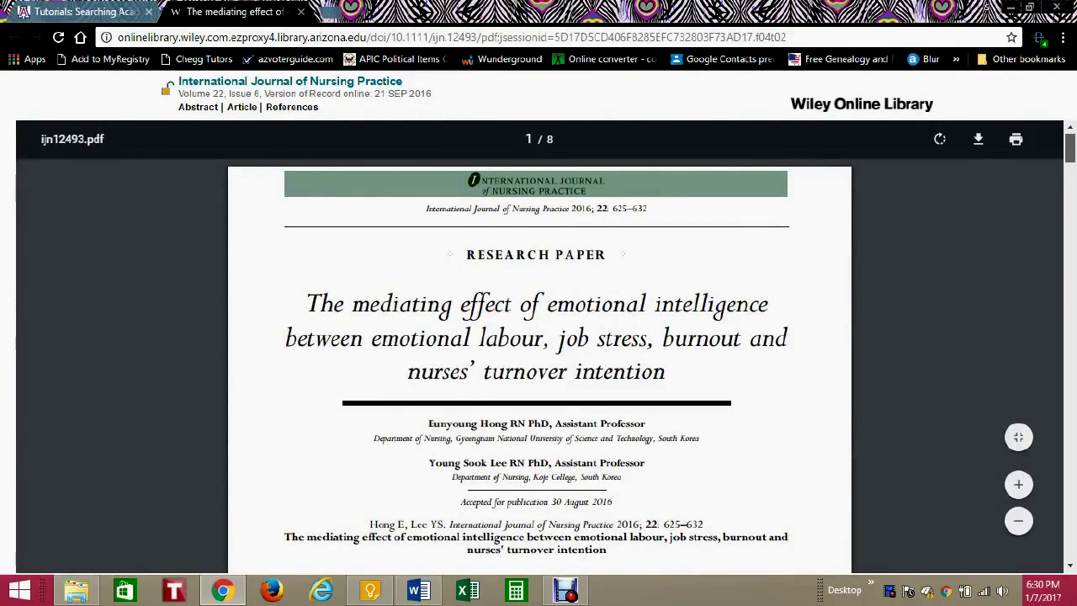
pyautogui.scroll(-10, 539, 362)
pyautogui.scroll(12, 538, 362)
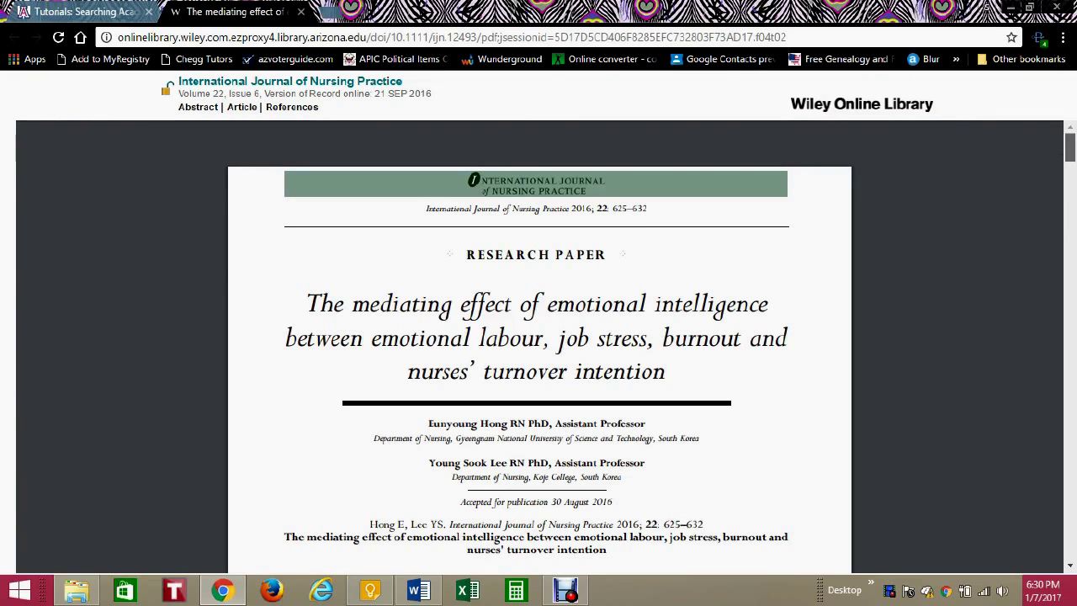
pyautogui.scroll(-15, 539, 337)
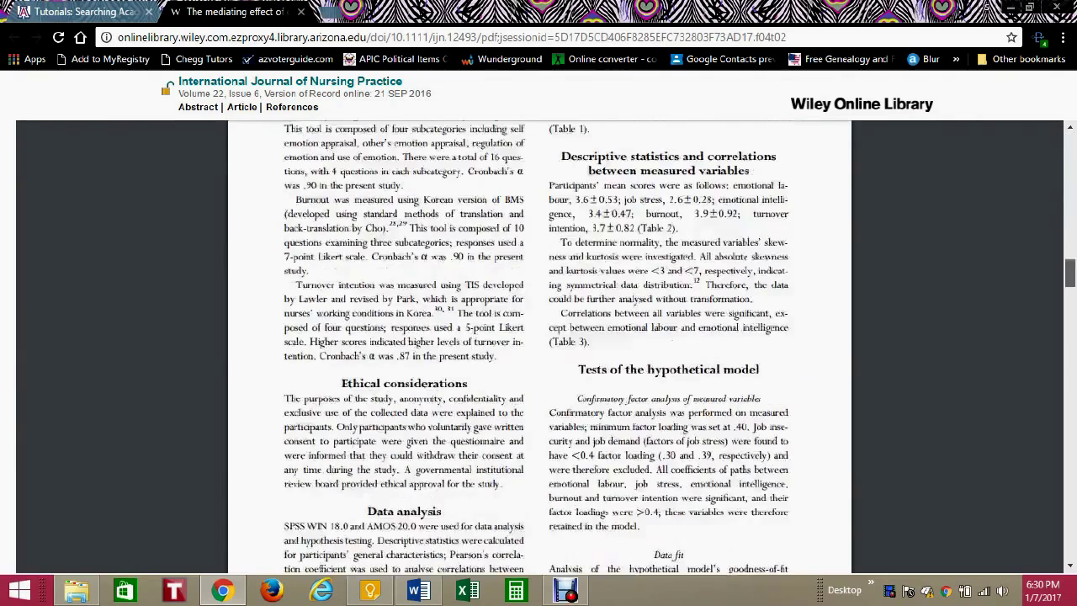
pyautogui.scroll(15, 538, 336)
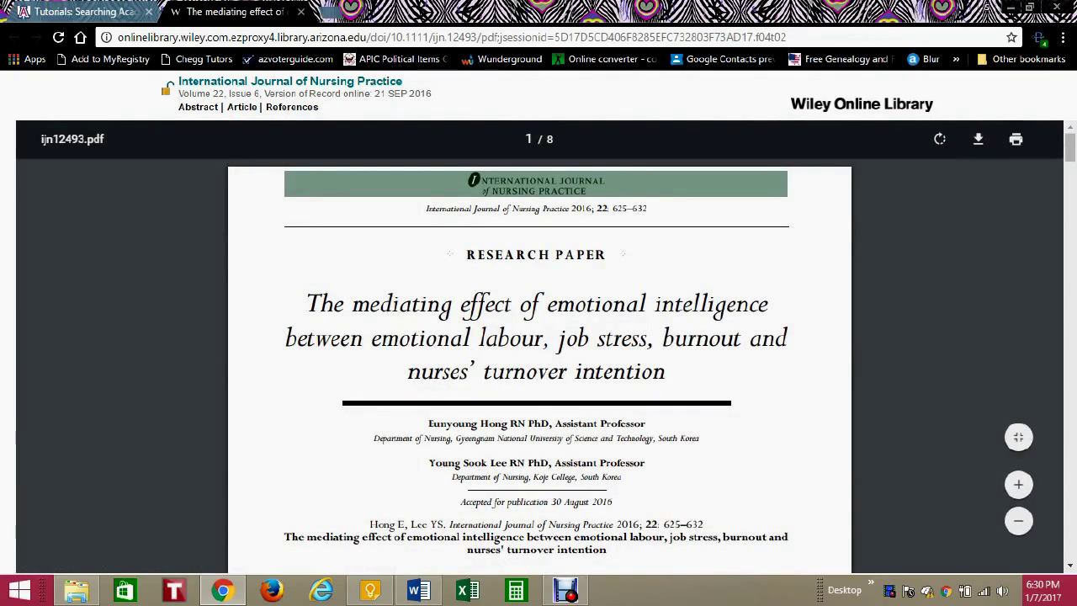
# - Compare the full-text PDF with the article's database record and return to the record
pyautogui.click(84, 12)
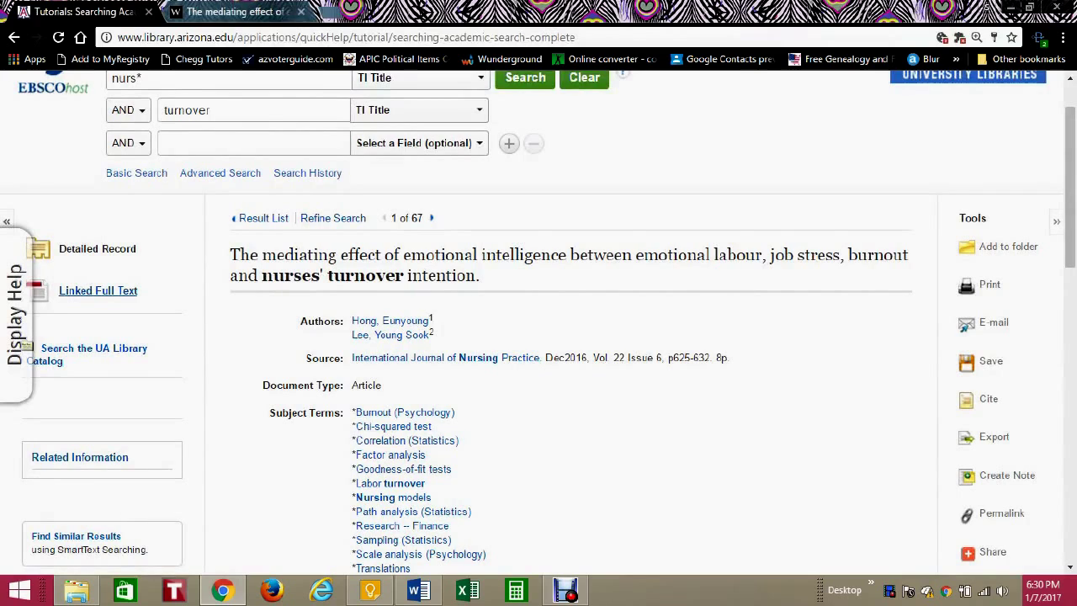
pyautogui.click(236, 12)
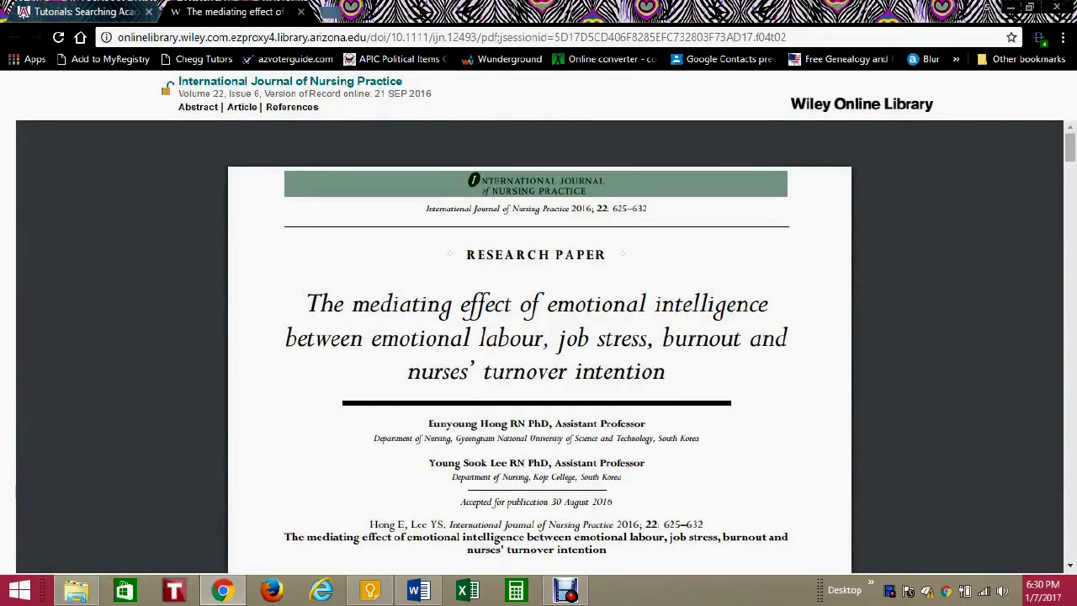
pyautogui.hotkey('ctrl', 'Tab')
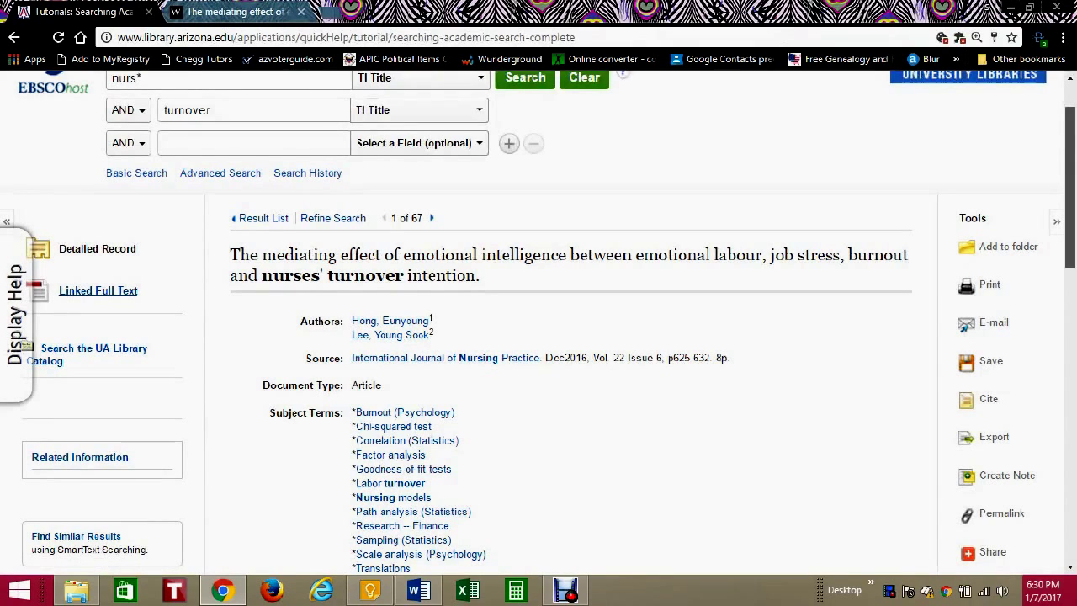
pyautogui.scroll(-2, 446, 357)
pyautogui.scroll(4, 539, 336)
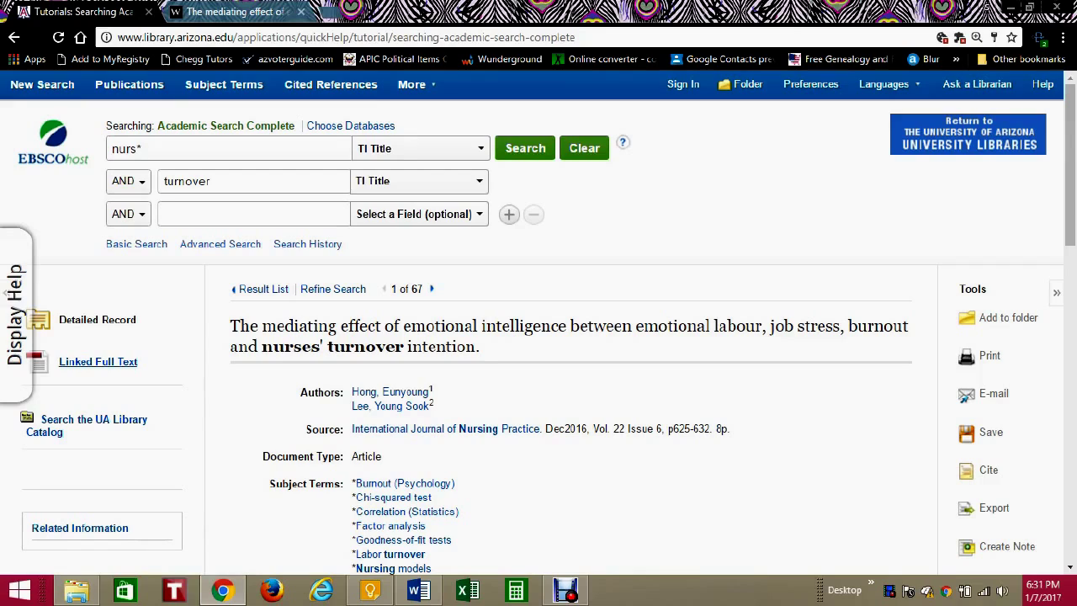
# - Highlight the name of the database being searched, Academic Search Complete, above the search terms
pyautogui.moveTo(157, 125); pyautogui.dragTo(299, 125)
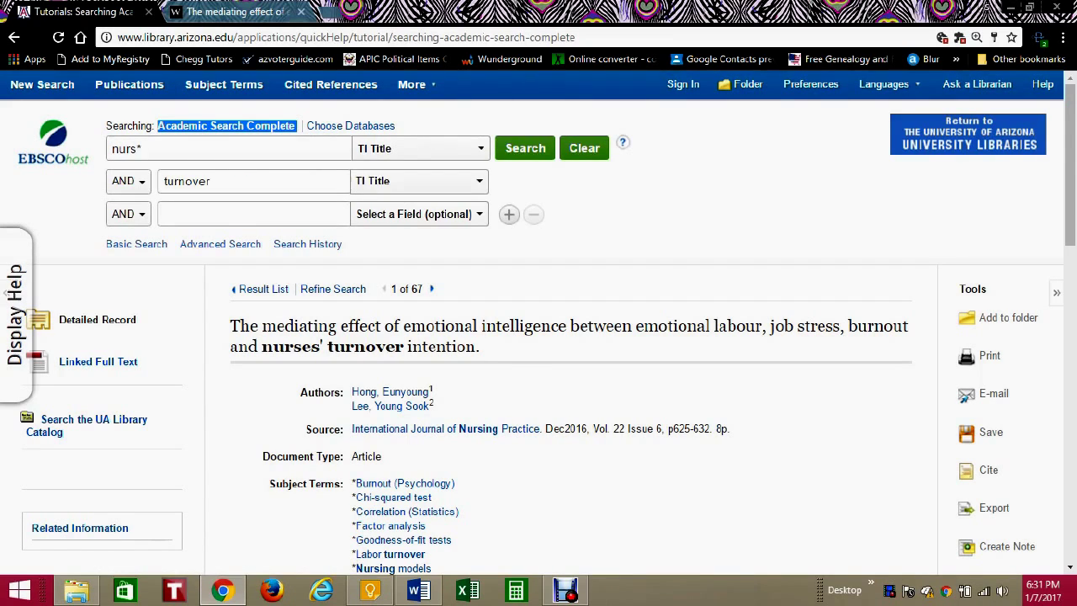
pyautogui.moveTo(106, 125); pyautogui.dragTo(294, 126)
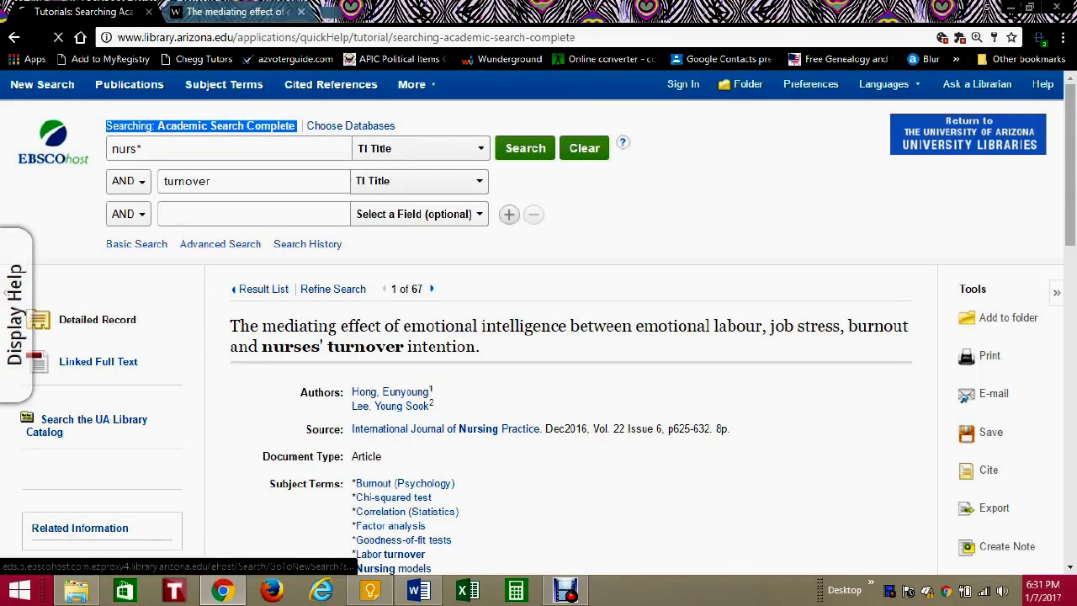
pyautogui.hotkey('alt', 'Left')
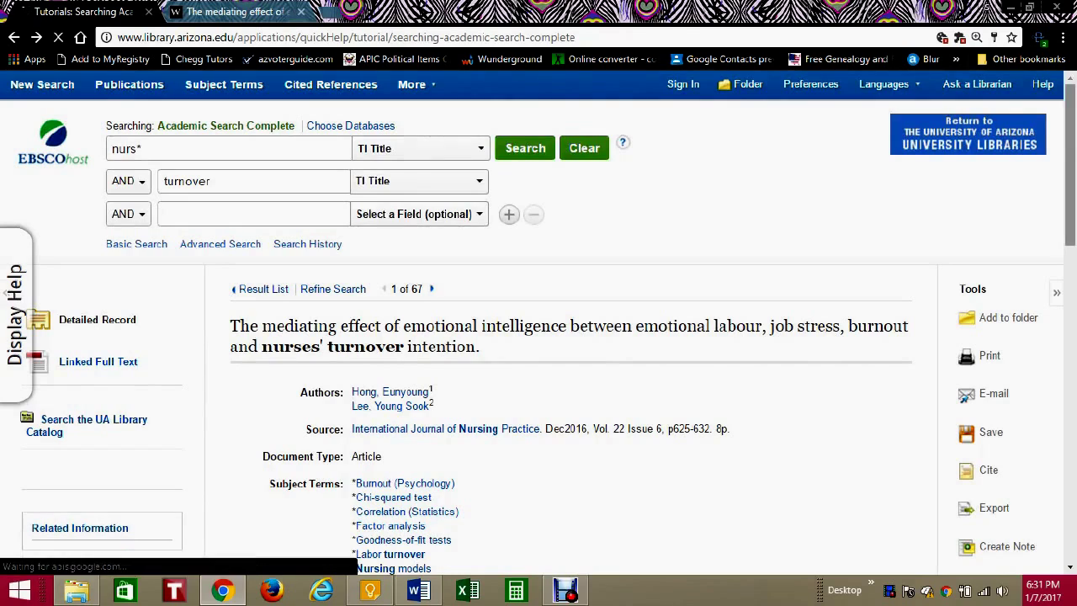
# - Open the citation formats for the article and locate the APA (American Psychological Assoc.) reference
pyautogui.scroll(-3, 538, 324)
pyautogui.scroll(1, 989, 286)
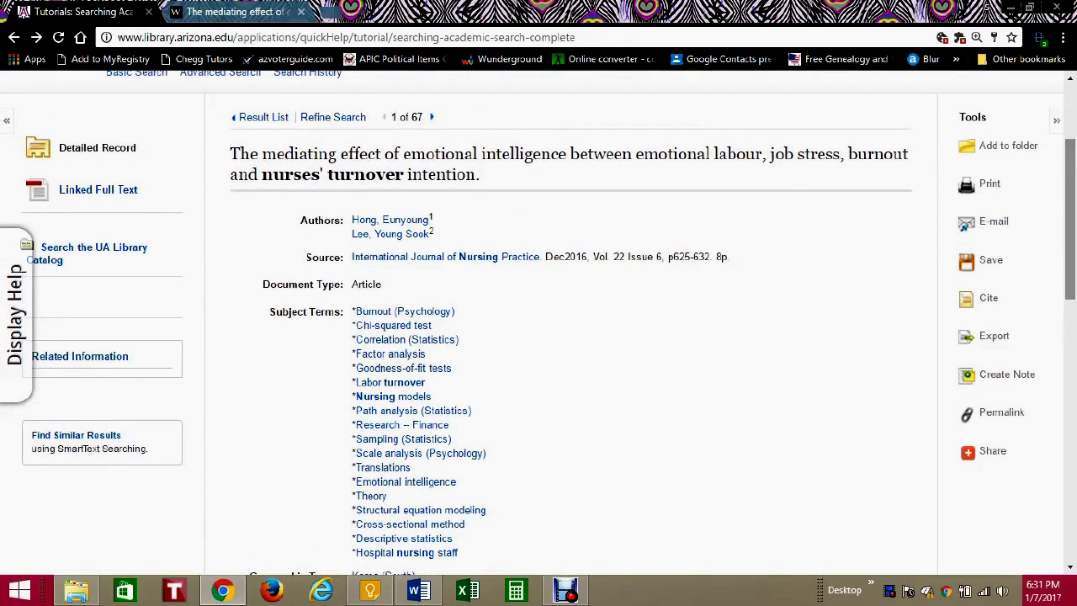
pyautogui.click(989, 301)
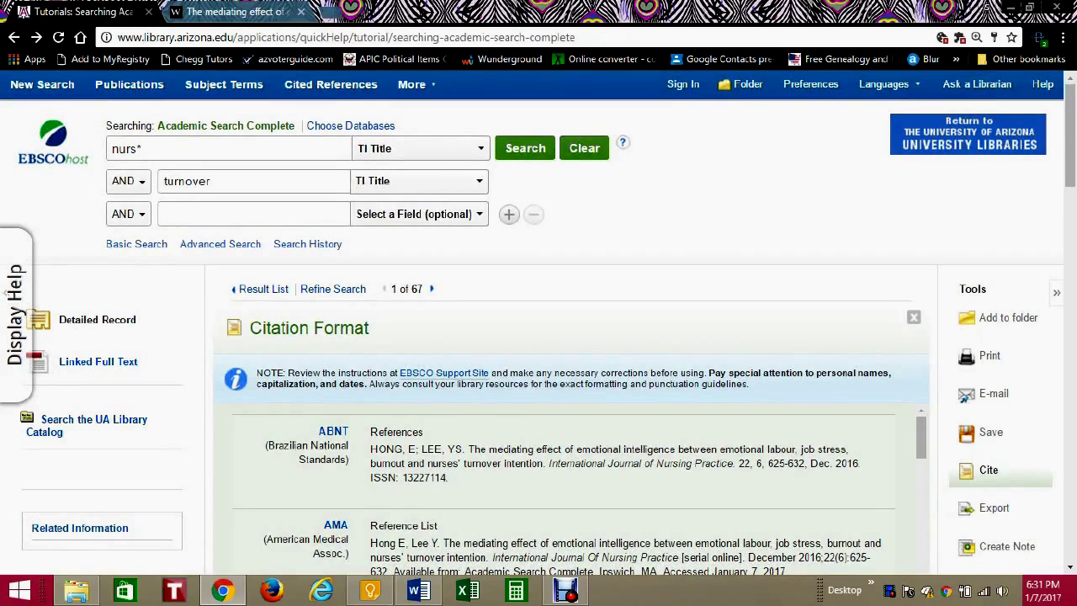
pyautogui.scroll(-4, 539, 324)
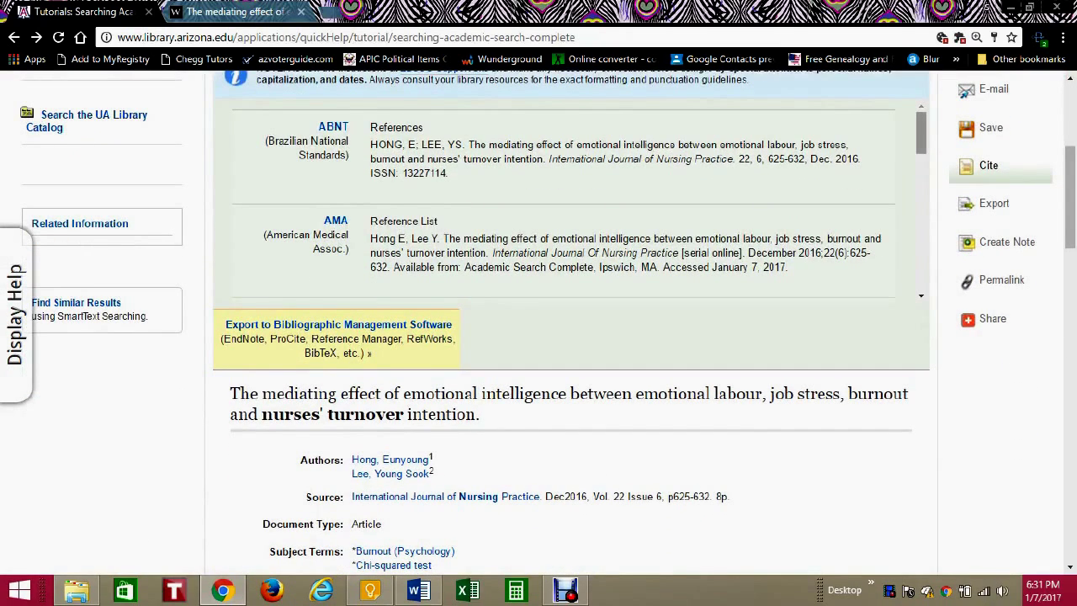
pyautogui.scroll(-2, 572, 202)
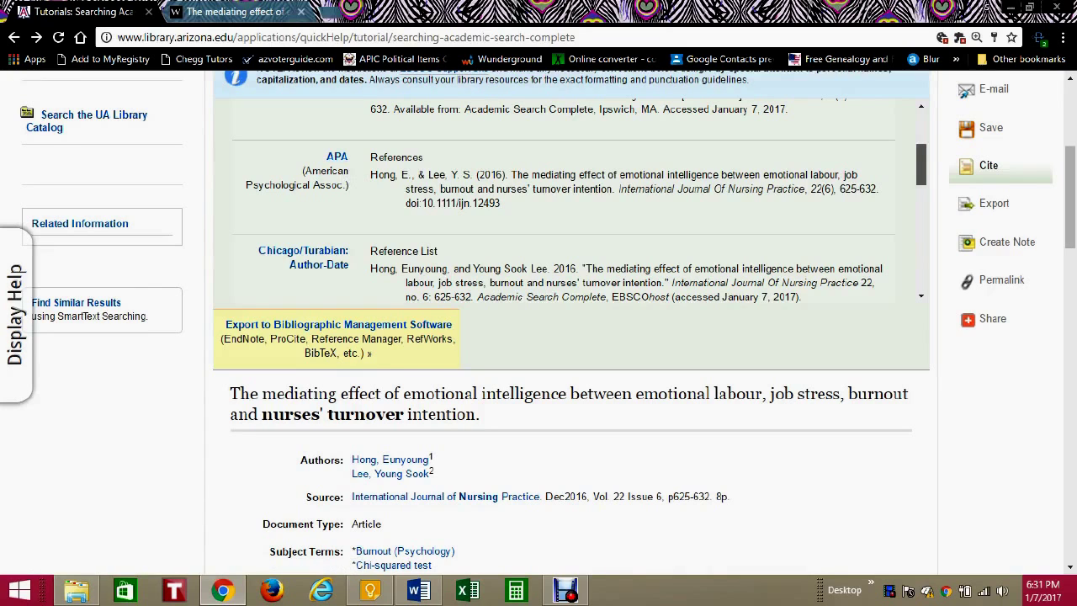
pyautogui.scroll(2, 922, 164)
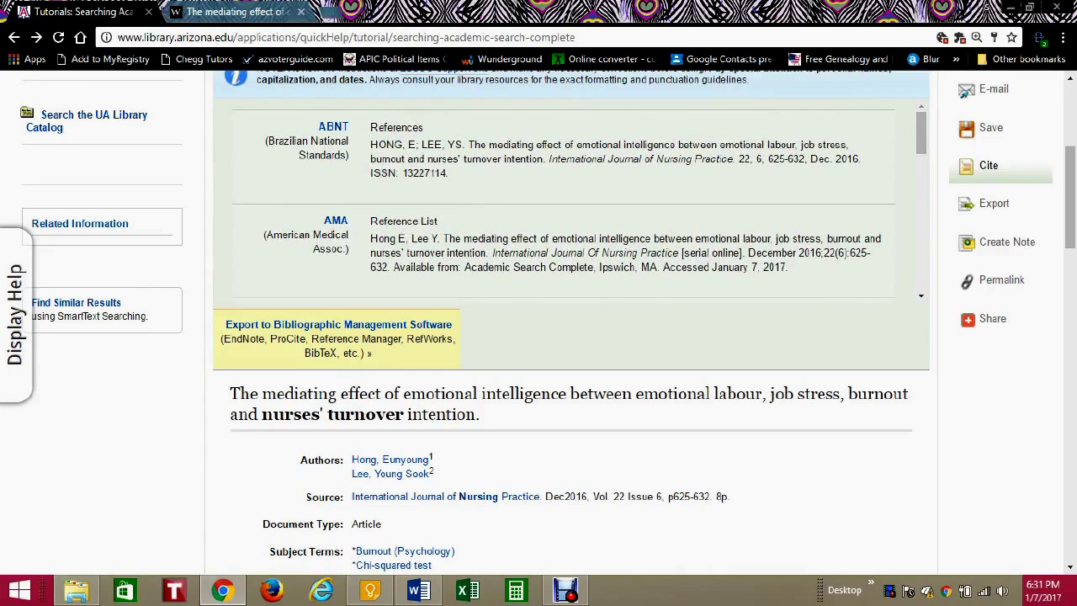
pyautogui.moveTo(922, 132)
pyautogui.mouseDown()
pyautogui.moveTo(922, 188)
pyautogui.moveTo(921, 153)
pyautogui.mouseUp()
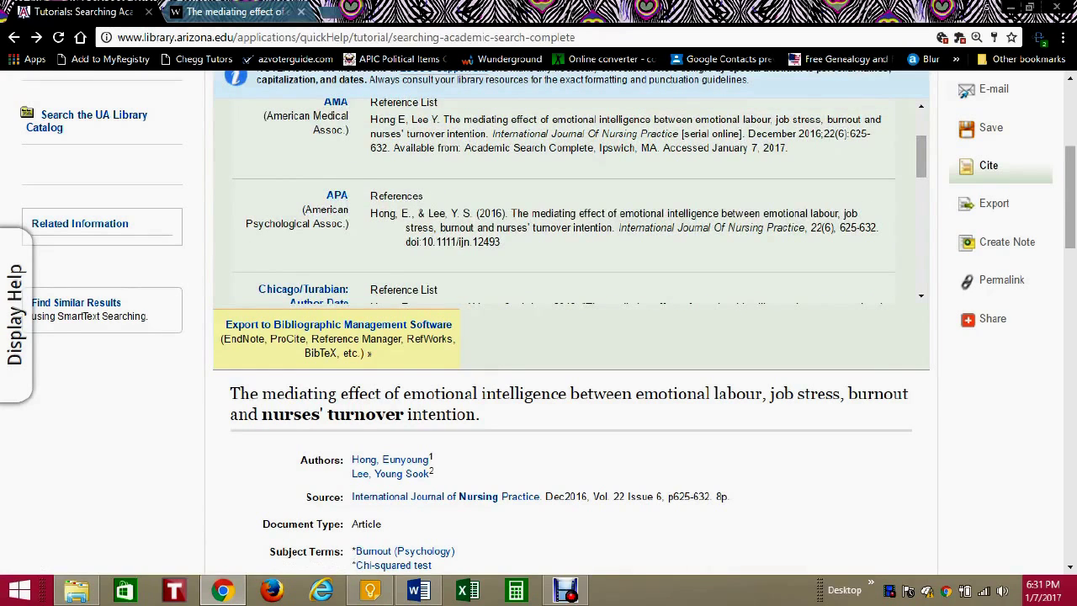
# - Copy the complete APA reference of the article
pyautogui.moveTo(370, 213); pyautogui.dragTo(500, 242)
pyautogui.rightClick(459, 226)
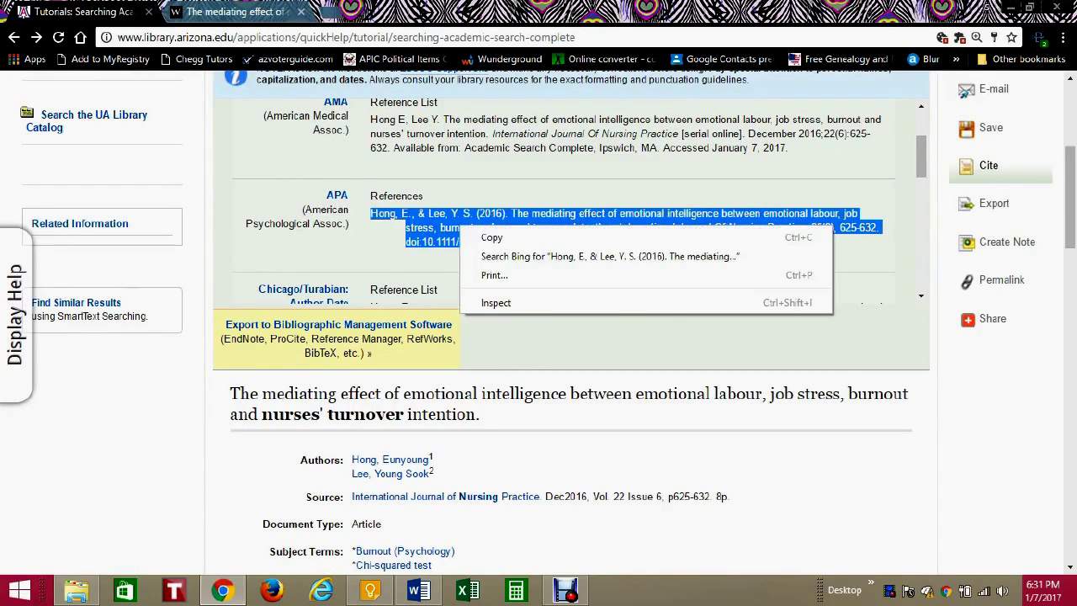
pyautogui.click(492, 237)
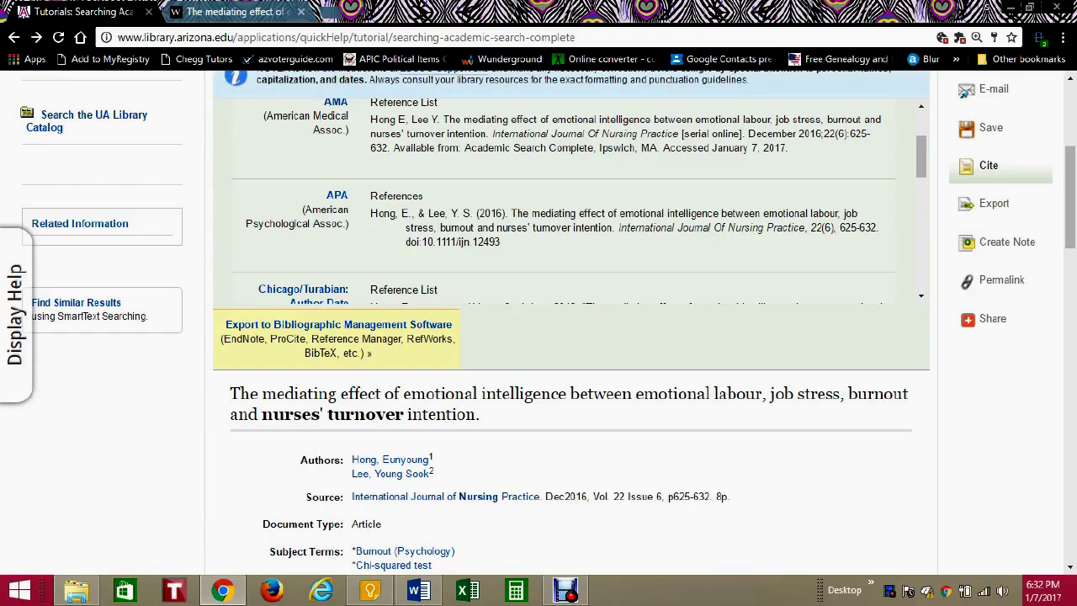
# - Examine the APA reference closely, highlighting the journal title "International Journal Of Nursing Practice" to check its formatting
pyautogui.moveTo(714, 227); pyautogui.dragTo(721, 228)
pyautogui.moveTo(921, 156); pyautogui.dragTo(921, 162)
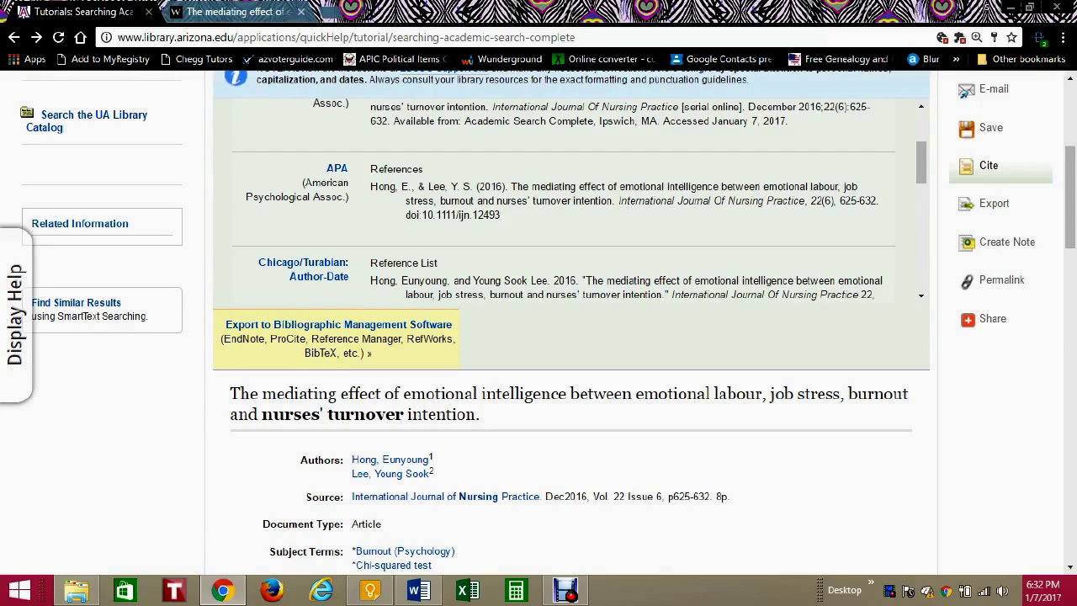
pyautogui.moveTo(715, 200); pyautogui.dragTo(725, 200)
pyautogui.click(724, 200)
pyautogui.moveTo(618, 200); pyautogui.dragTo(806, 202)
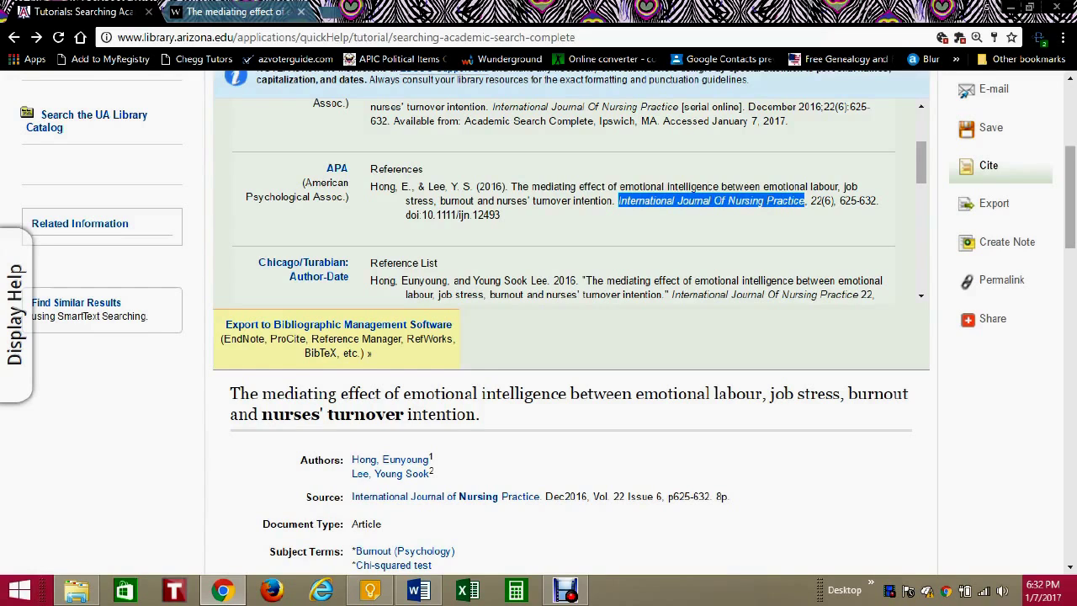
pyautogui.click(805, 201)
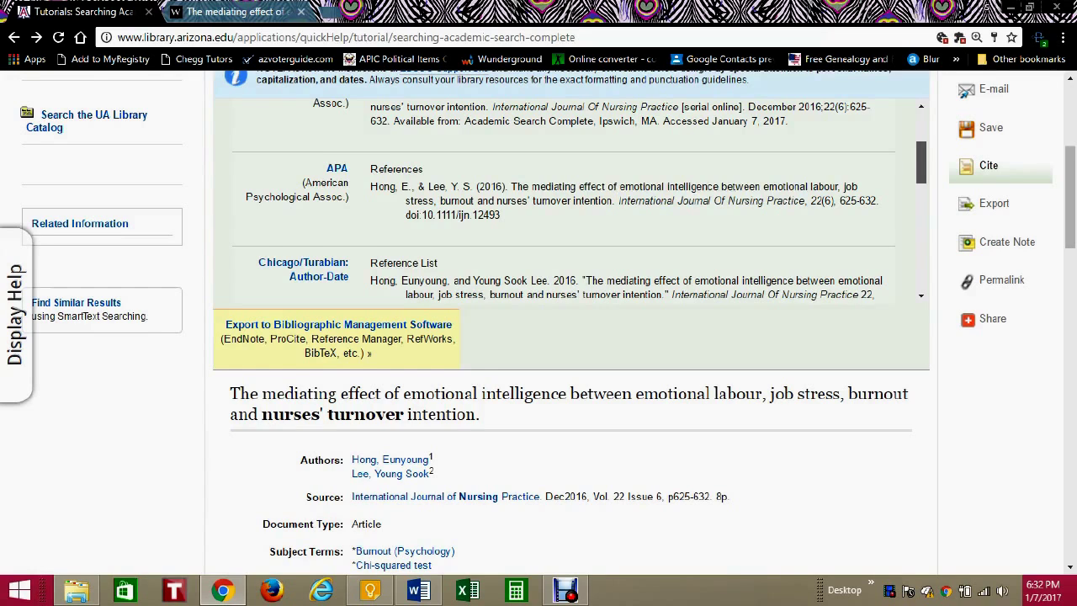
pyautogui.scroll(-1, 580, 197)
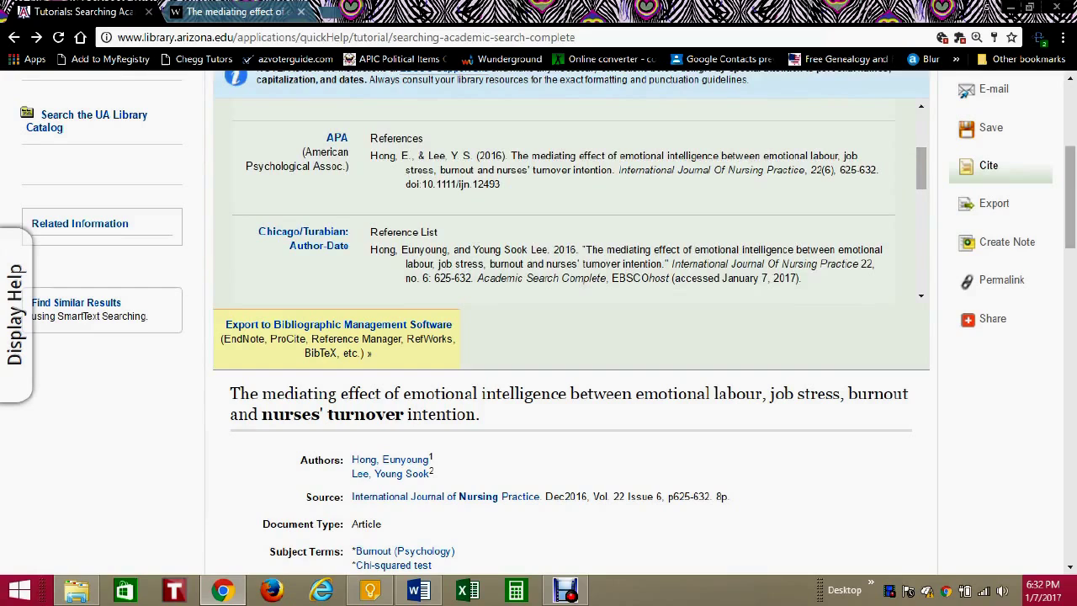
pyautogui.moveTo(616, 170); pyautogui.dragTo(802, 170)
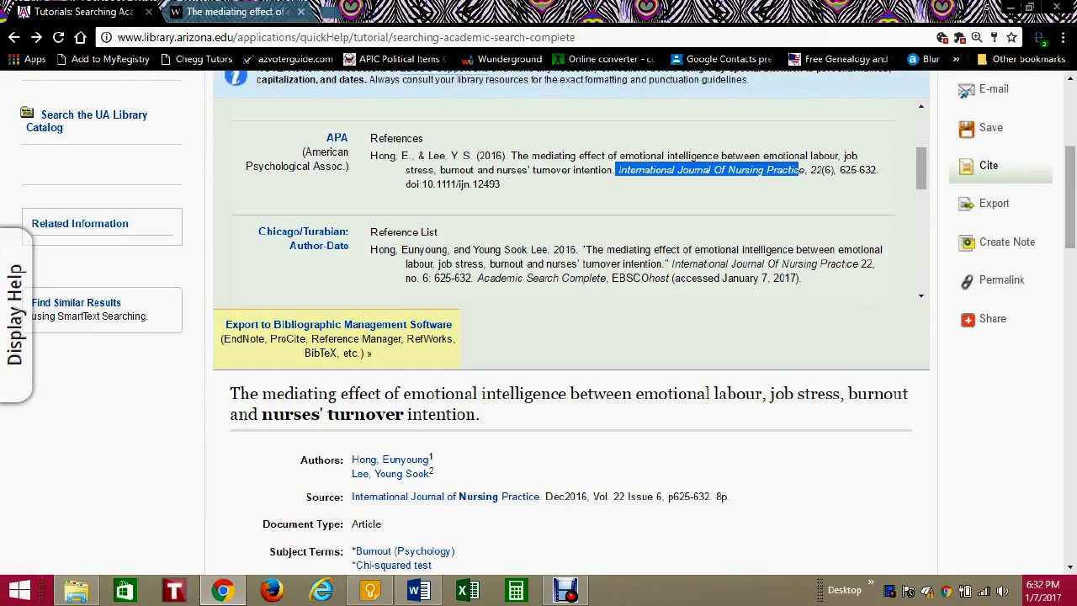
pyautogui.click(802, 170)
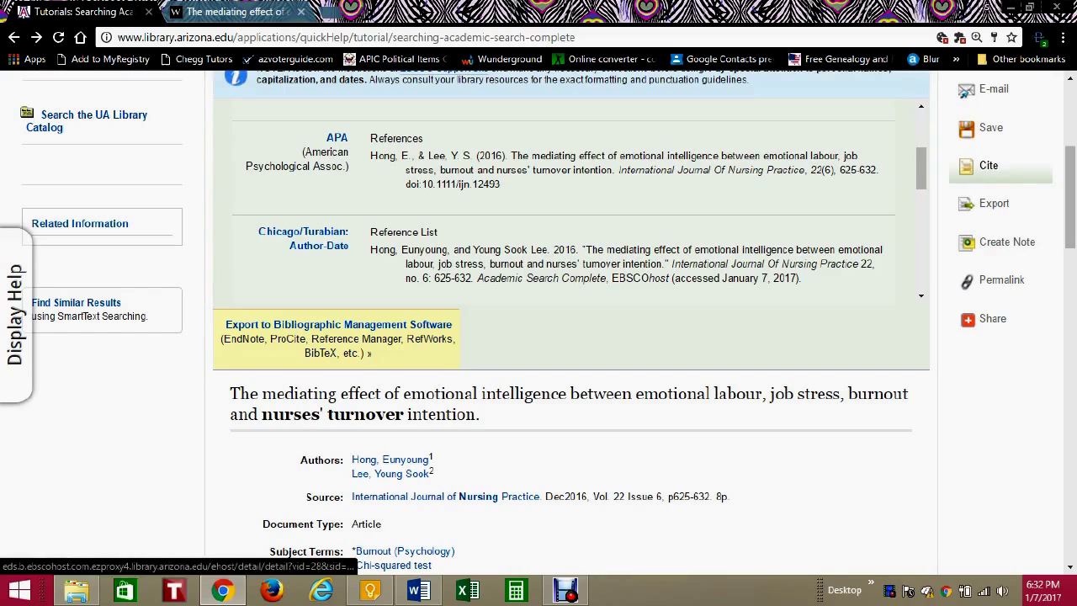
pyautogui.moveTo(922, 168); pyautogui.dragTo(921, 159)
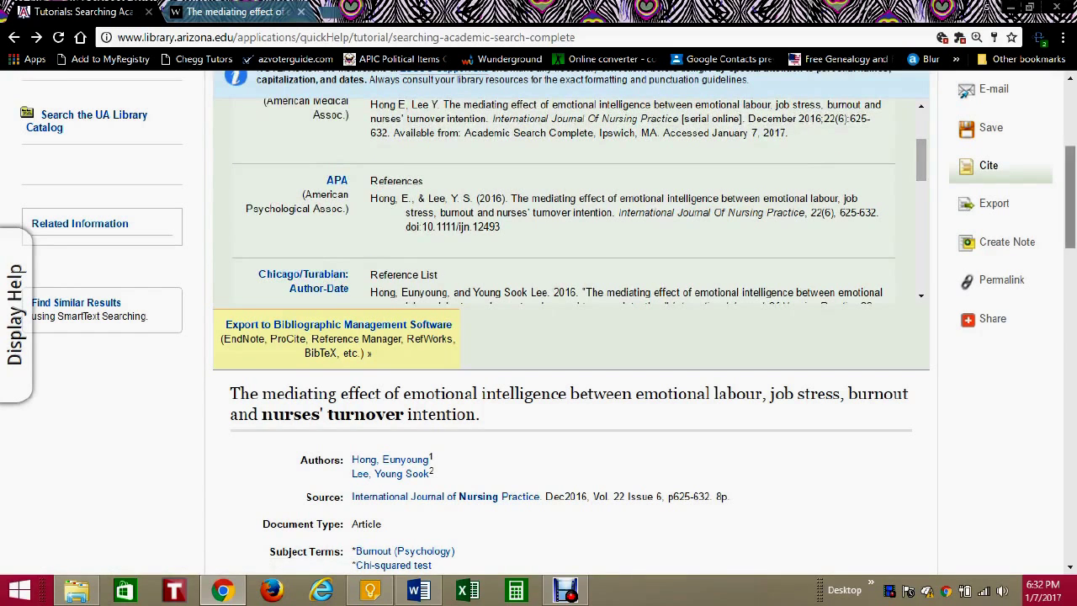
# - Return to the result list of the title-restricted search and look through the articles on nurse turnover
pyautogui.moveTo(1070, 197); pyautogui.dragTo(1070, 136)
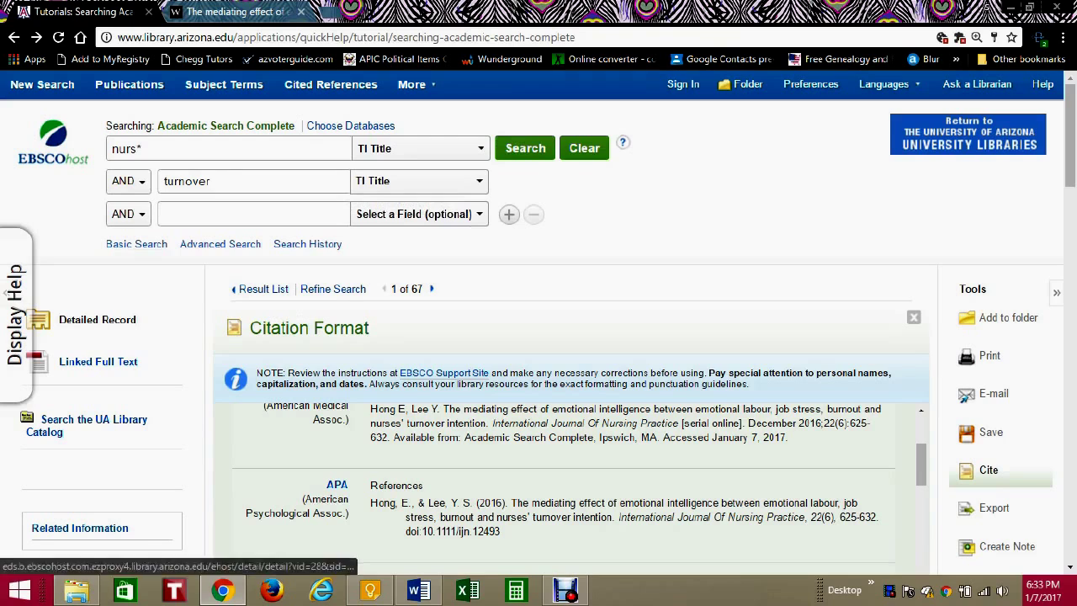
pyautogui.click(256, 289)
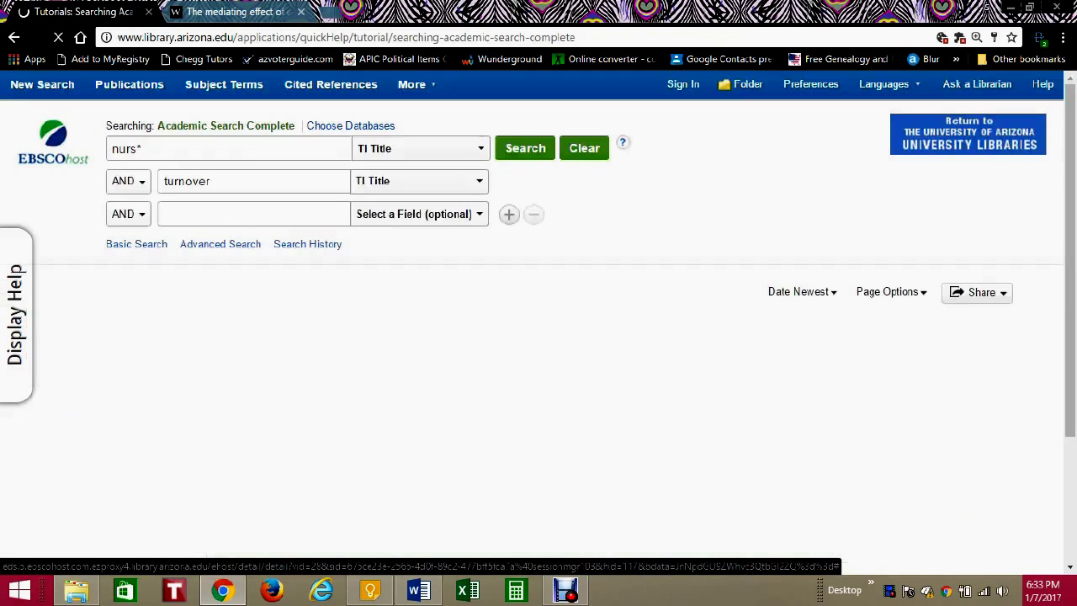
pyautogui.scroll(-4, 539, 319)
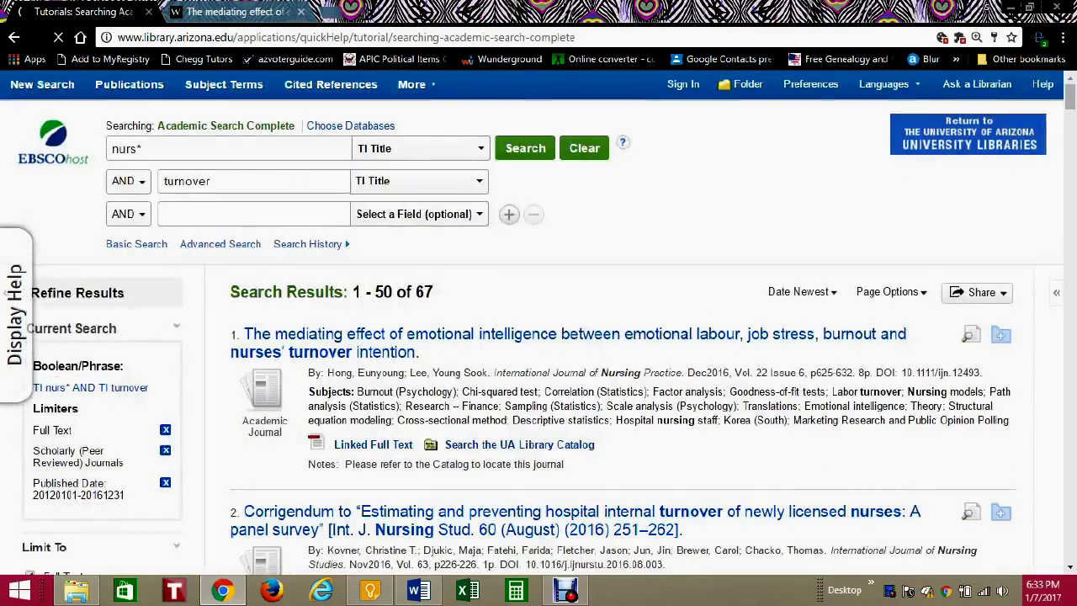
pyautogui.moveTo(565, 589)
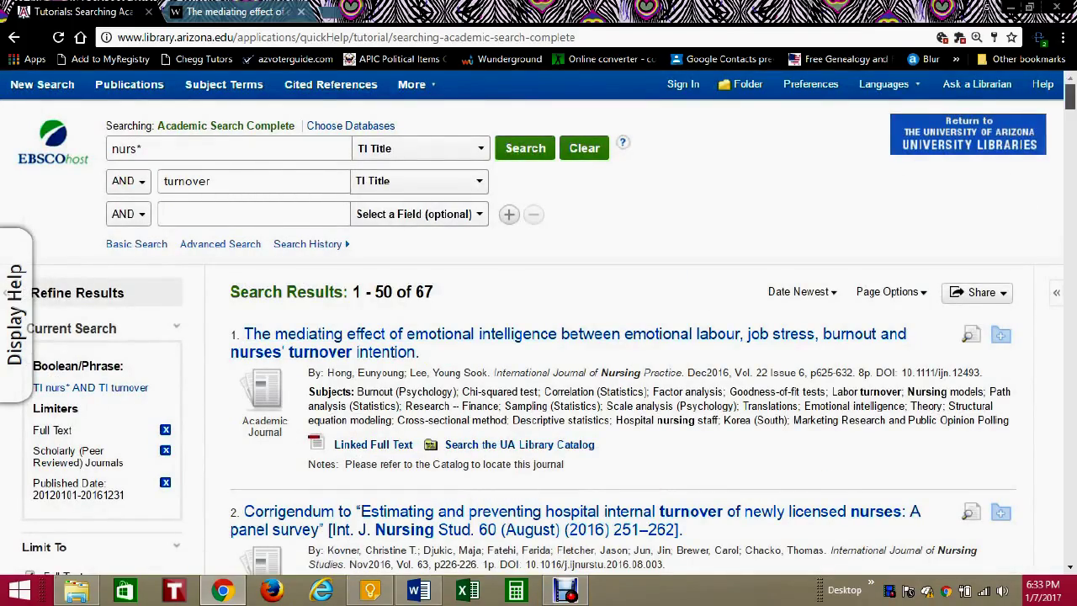
pyautogui.scroll(-9, 538, 320)
pyautogui.scroll(-5, 538, 320)
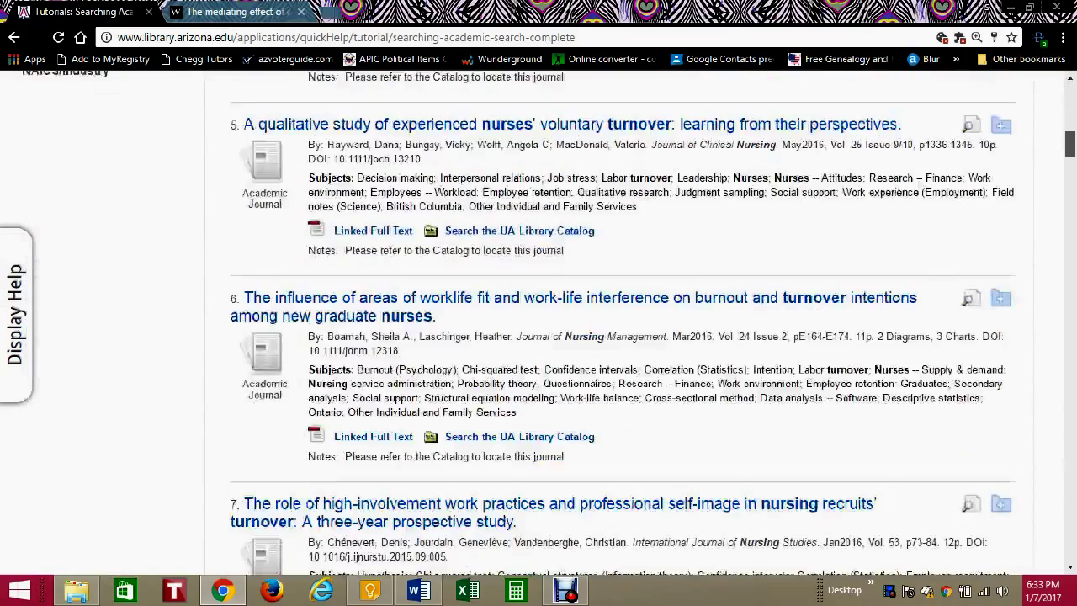
# - Review the available search fields for the nurs* term, keeping TI Title, and place the cursor in the empty third search row
pyautogui.press('Home')
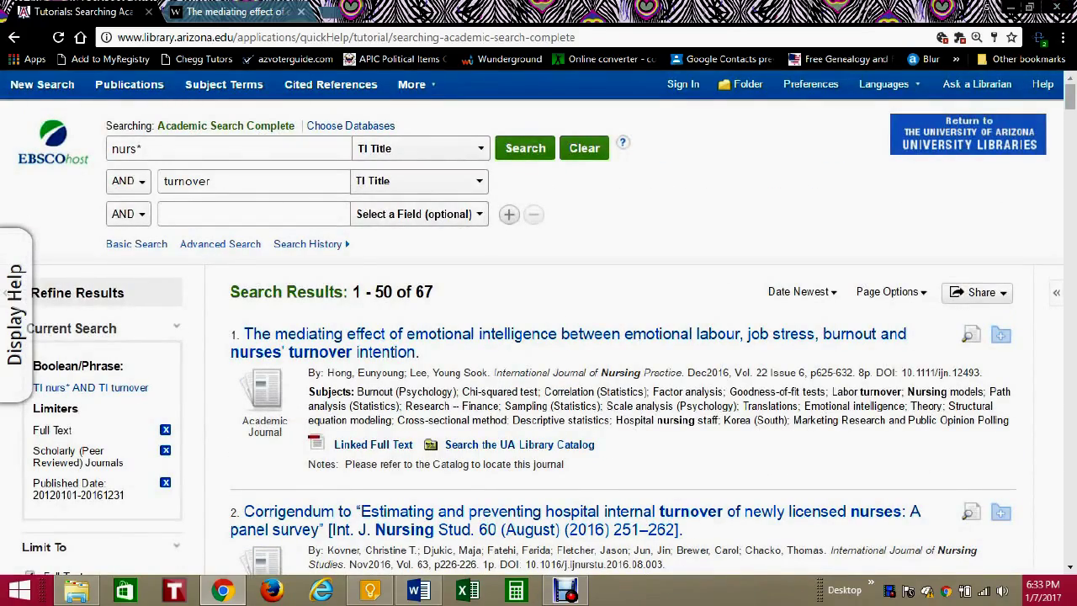
pyautogui.click(421, 148)
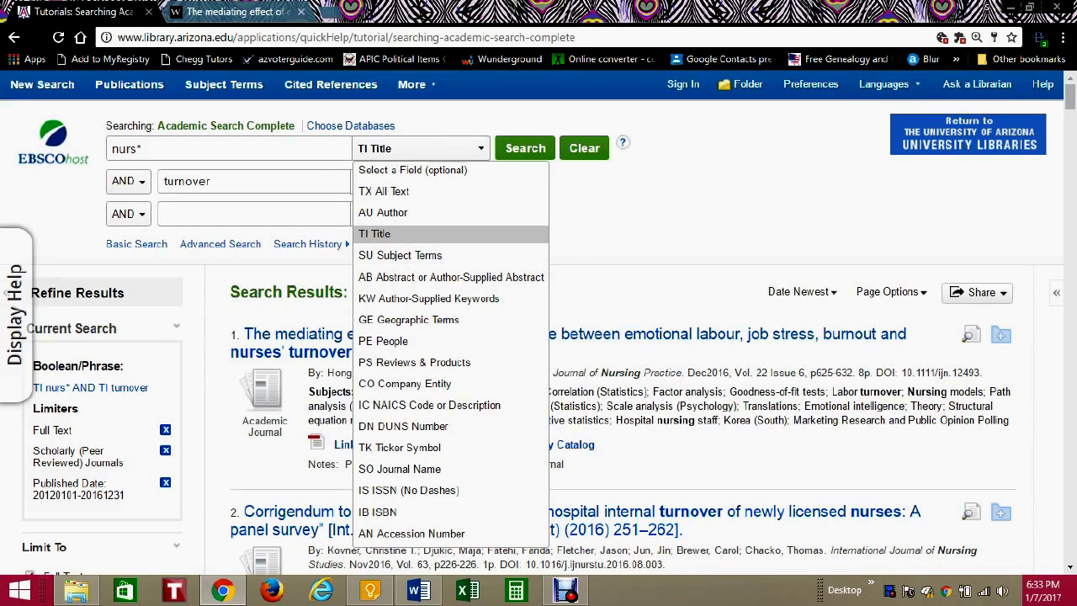
pyautogui.click(375, 233)
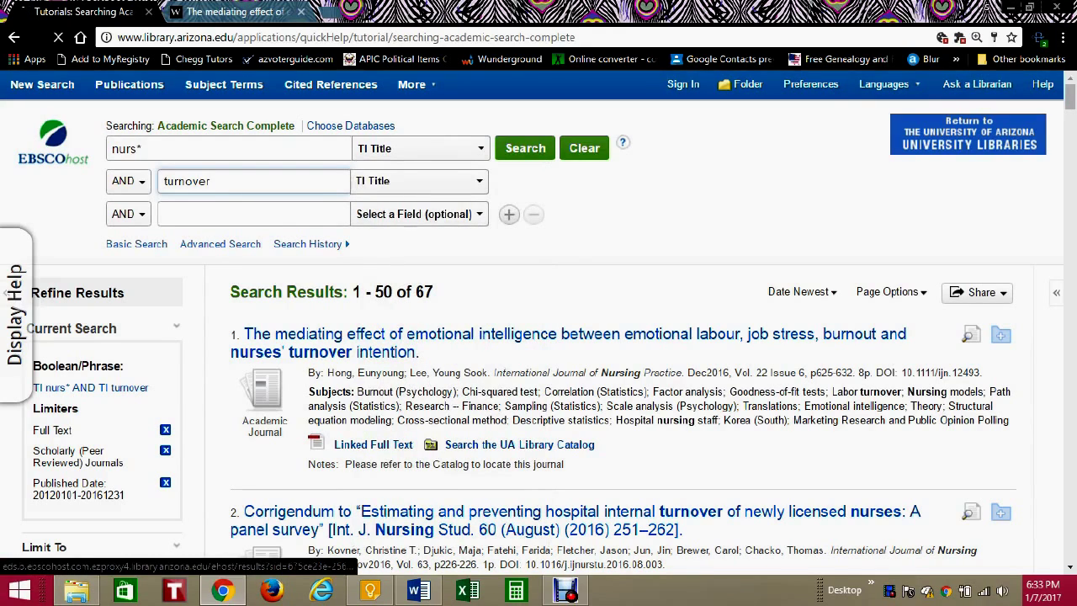
pyautogui.click(253, 213)
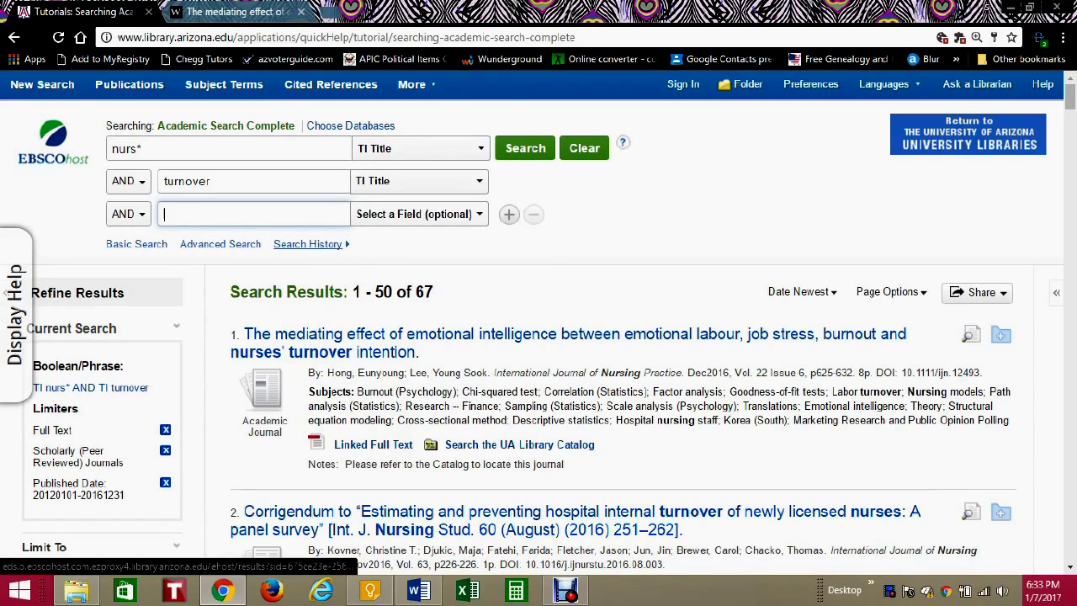
# - Open the search history and examine the earlier searches and their limiters, highlighting search ID S10 and the terms of the nurs* AND turnover search
pyautogui.click(308, 244)
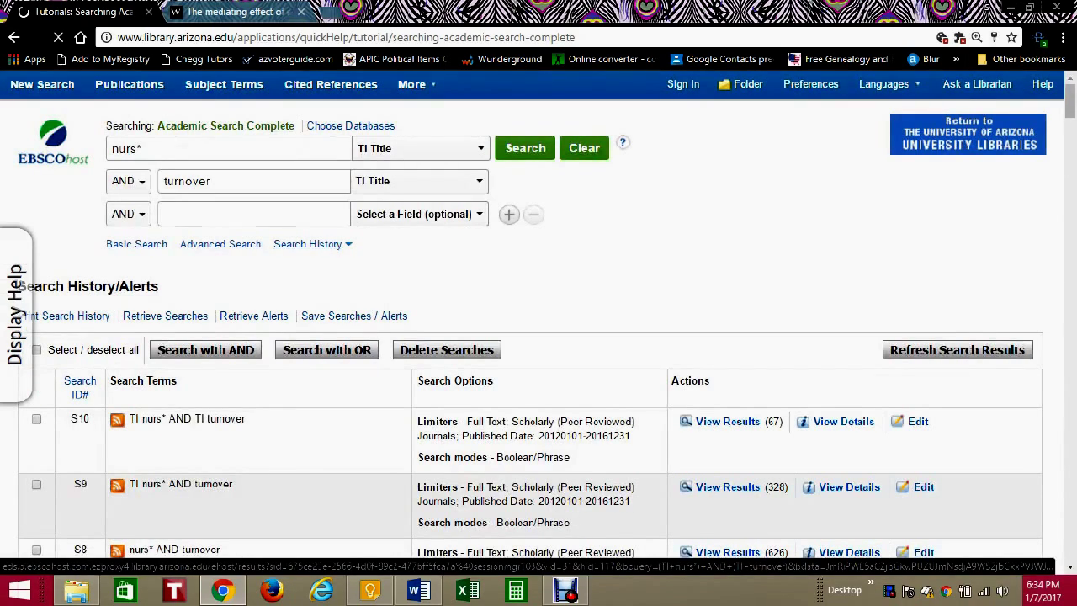
pyautogui.scroll(-6, 538, 320)
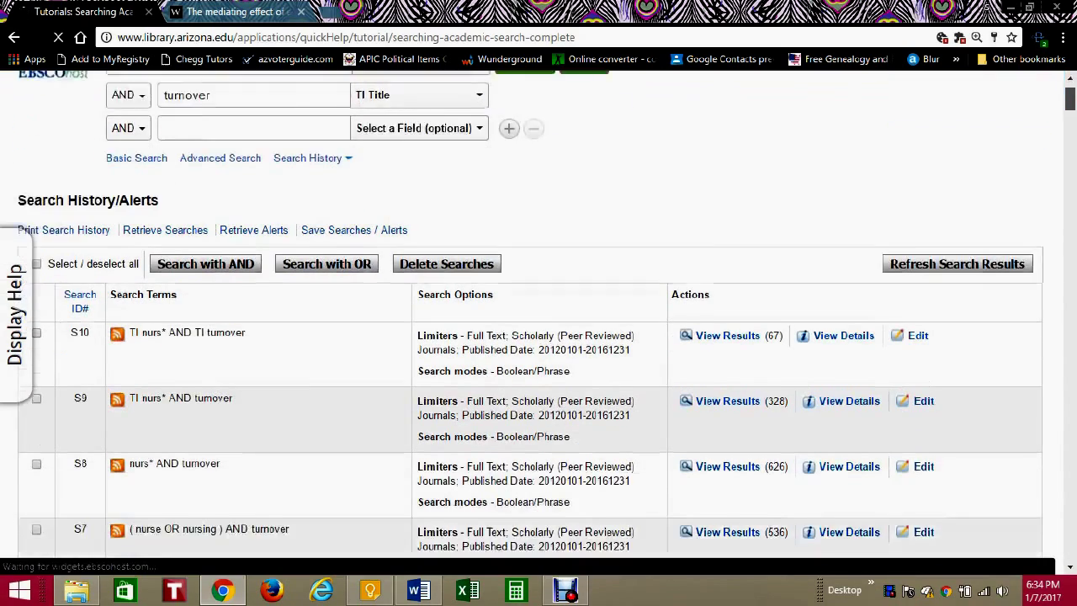
pyautogui.scroll(-1, 539, 319)
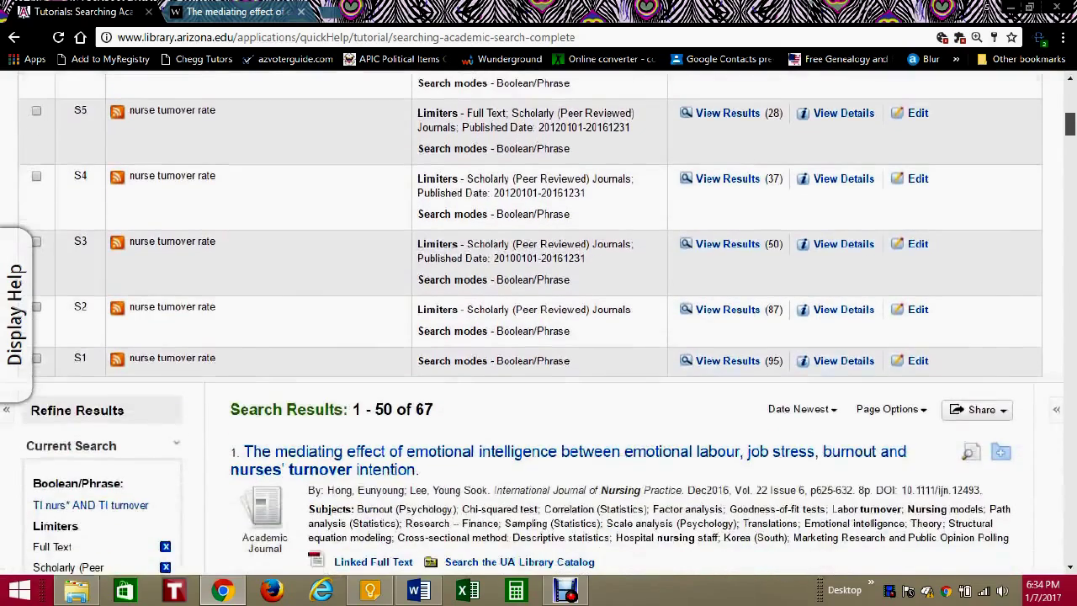
pyautogui.scroll(2, 538, 320)
pyautogui.scroll(5, 539, 319)
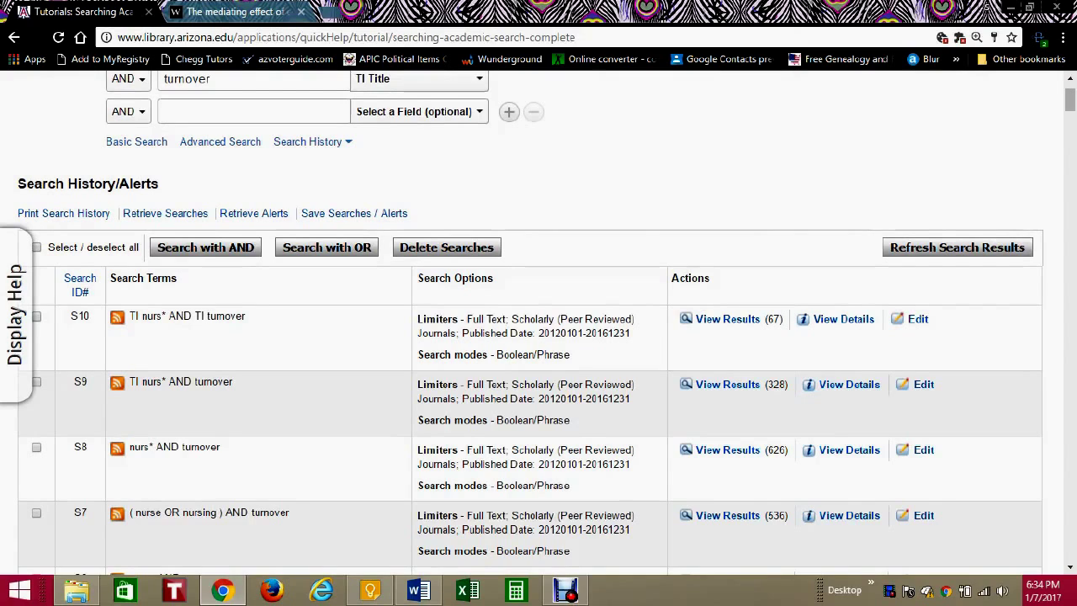
pyautogui.moveTo(90, 317); pyautogui.dragTo(71, 316)
pyautogui.scroll(-3, 539, 323)
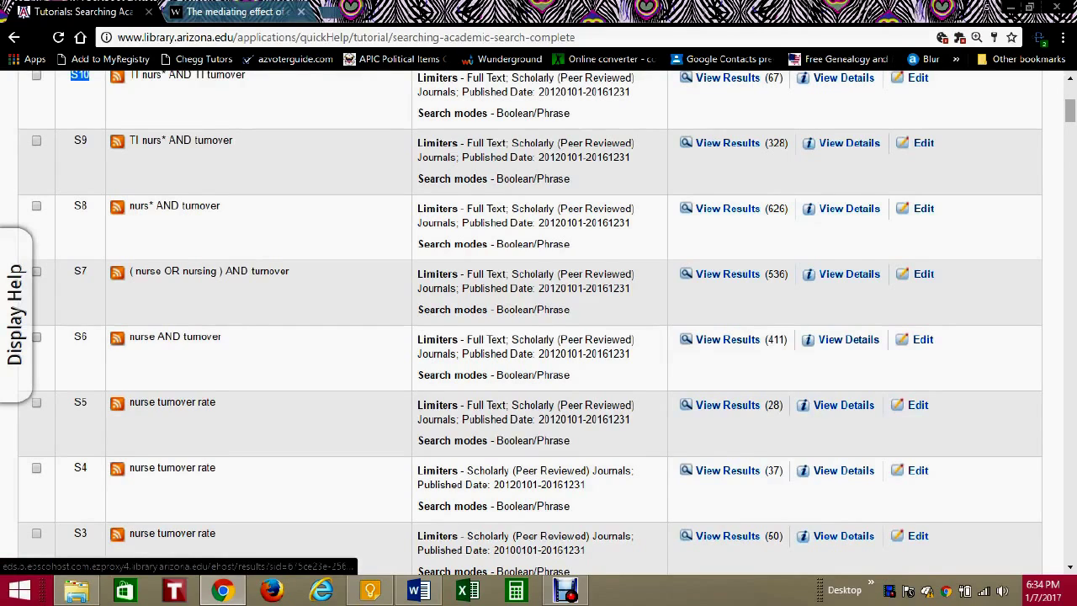
pyautogui.moveTo(149, 206); pyautogui.dragTo(206, 205)
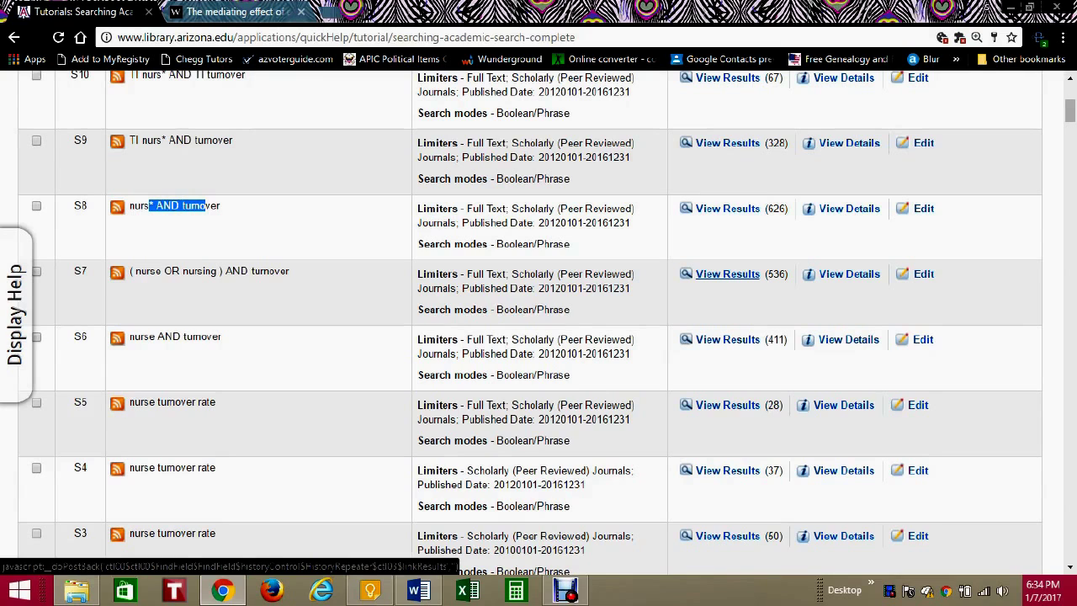
# - Reload the results of the earlier ( nurse OR nursing ) AND turnover search and collapse the search history
pyautogui.click(727, 274)
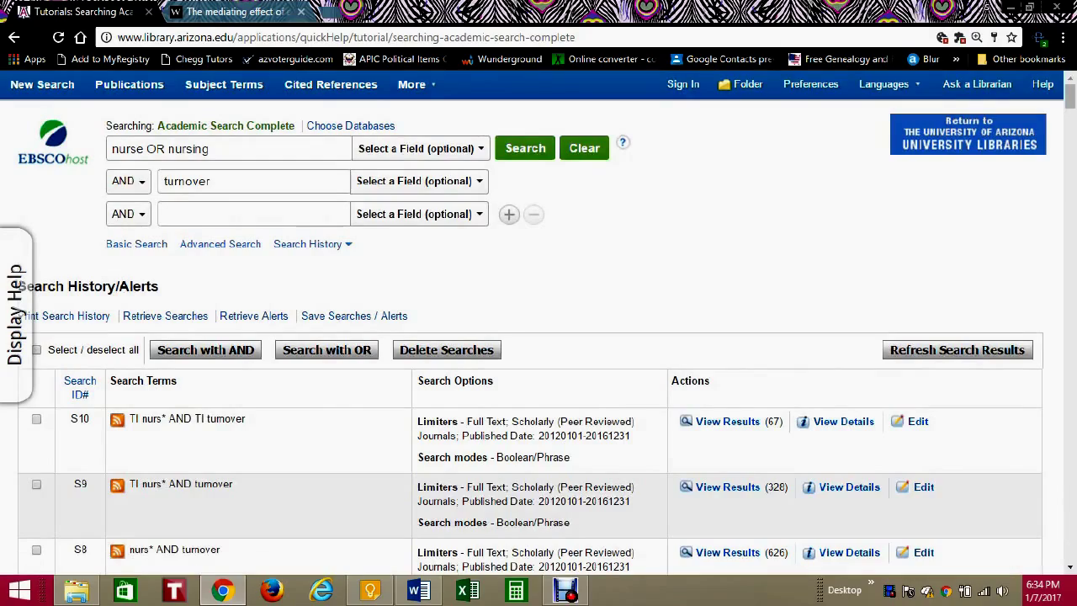
pyautogui.scroll(-4, 538, 324)
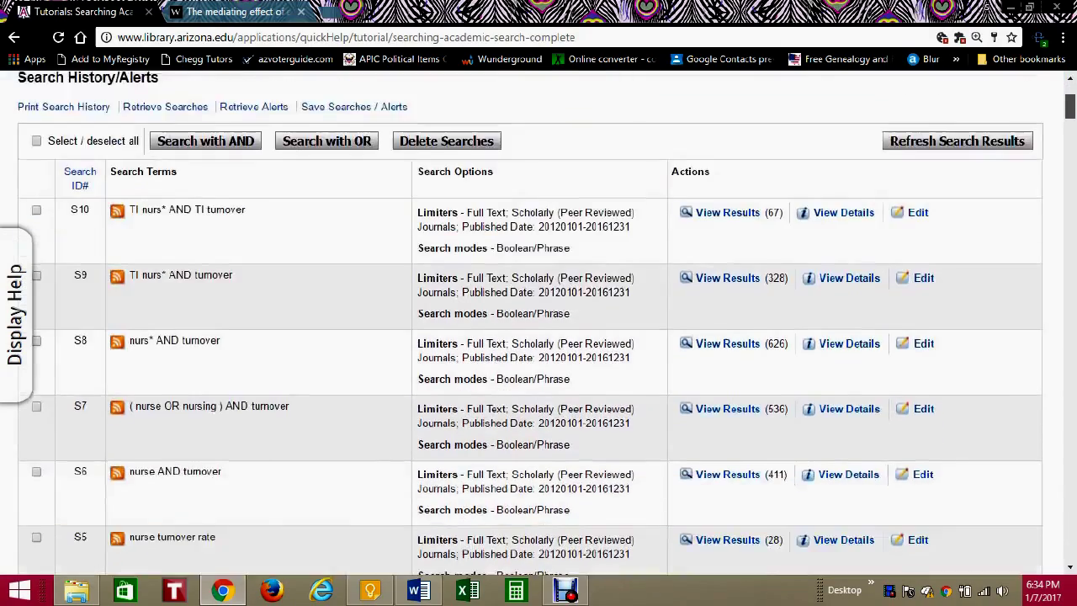
pyautogui.scroll(-5, 538, 324)
pyautogui.scroll(9, 538, 324)
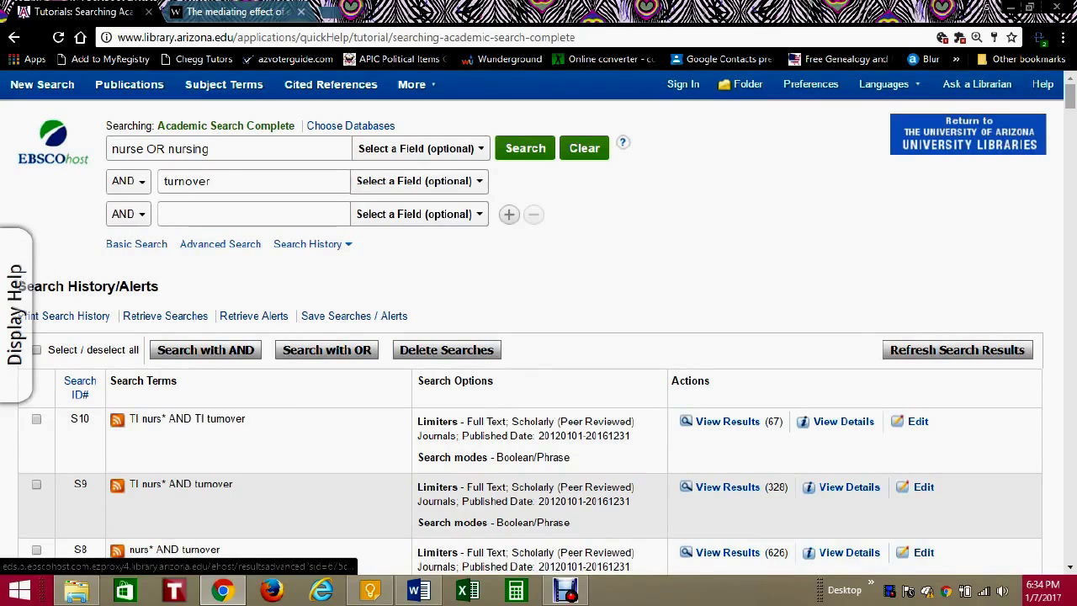
pyautogui.click(308, 244)
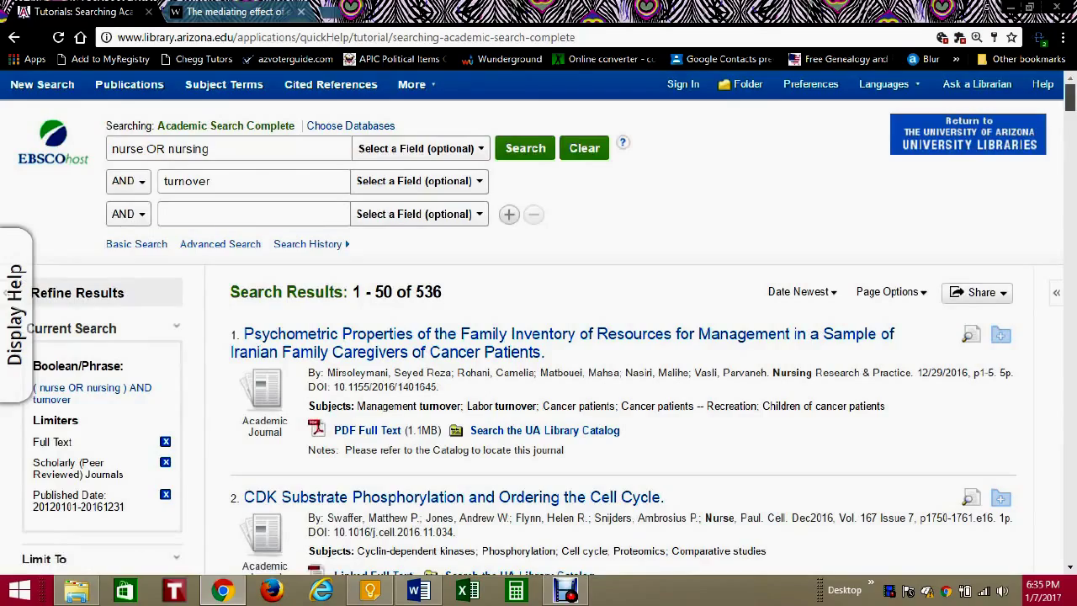
# - Look through the articles of the nurse OR nursing AND turnover search, highlighting the result count in the list heading
pyautogui.scroll(-2, 539, 336)
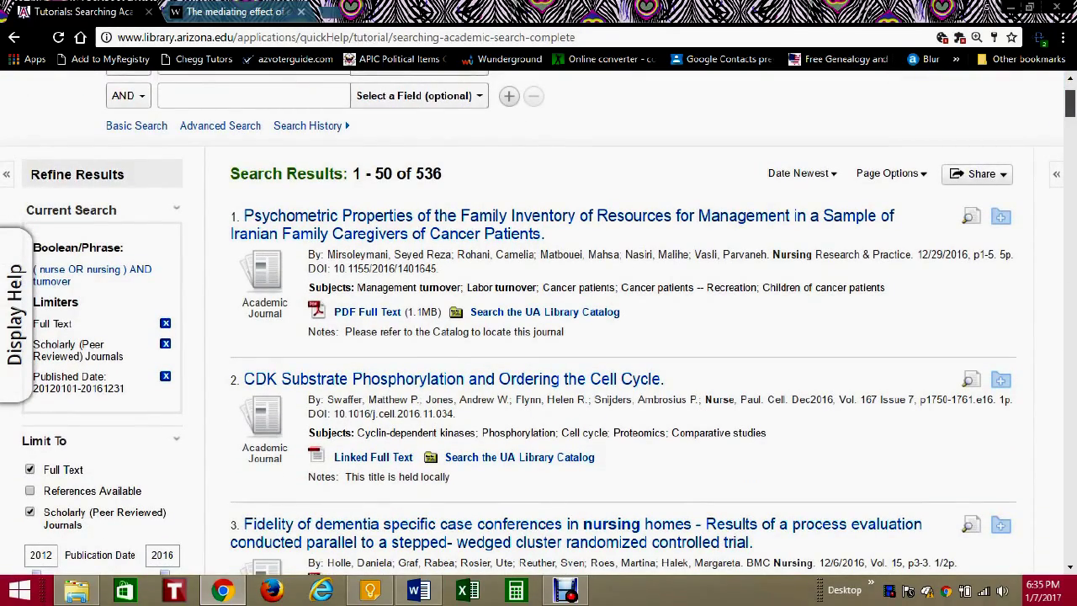
pyautogui.scroll(-3, 539, 337)
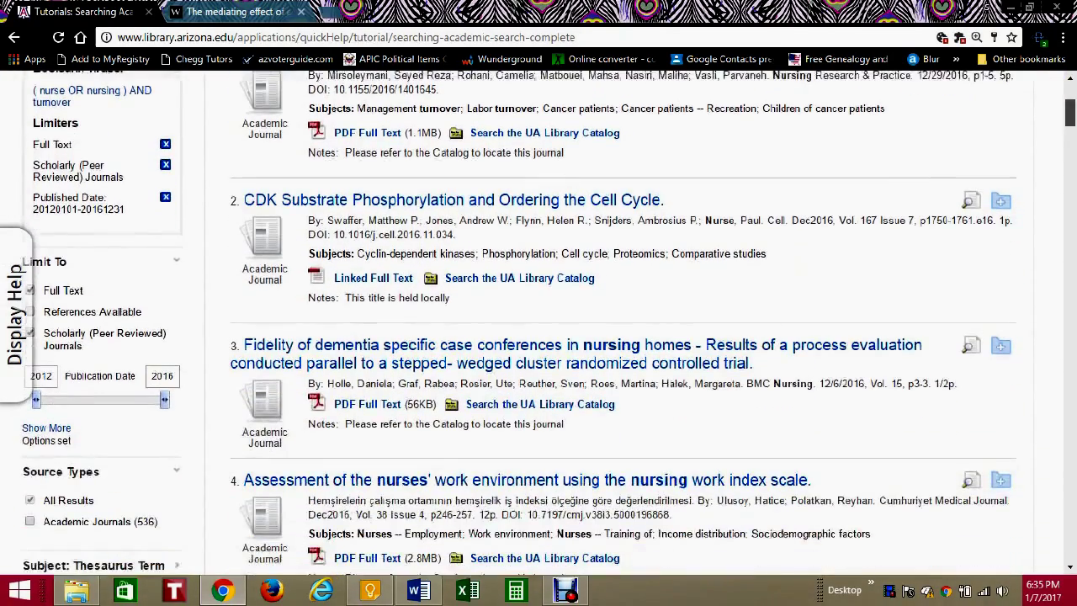
pyautogui.scroll(-2, 539, 336)
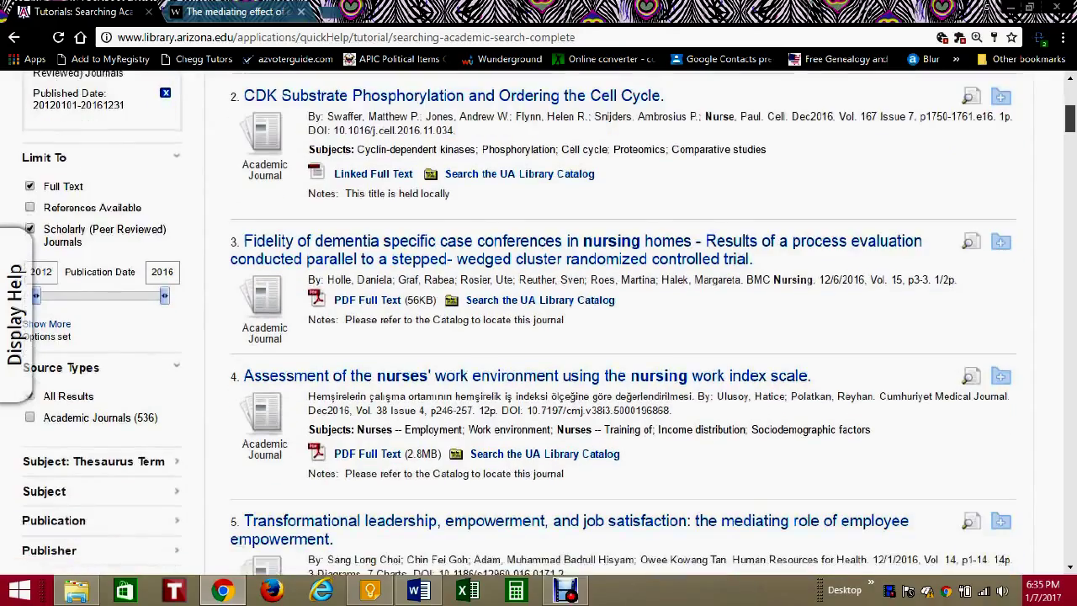
pyautogui.scroll(-5, 538, 336)
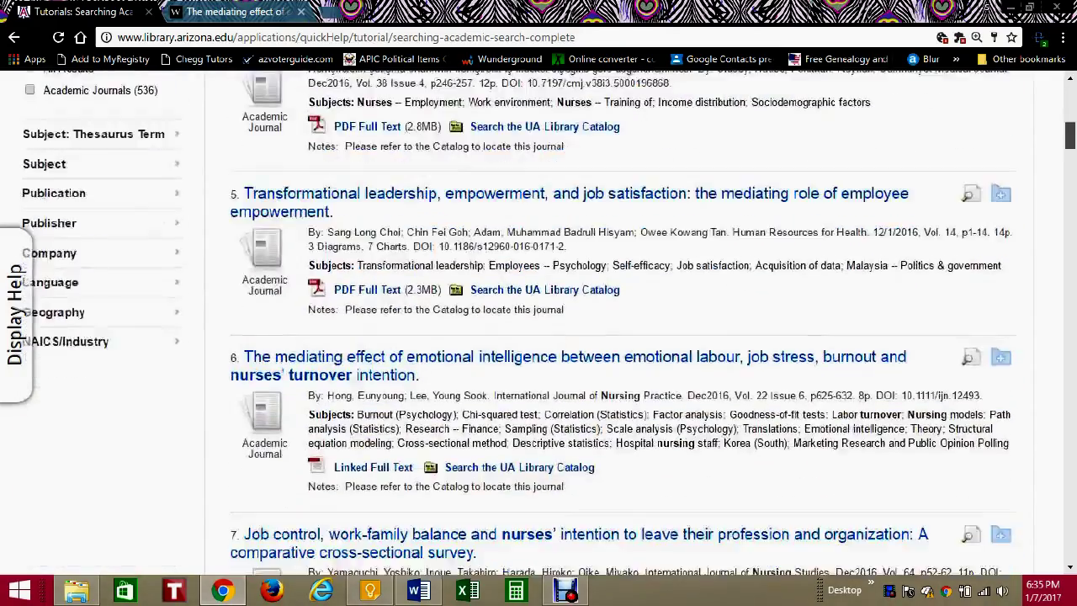
pyautogui.scroll(10, 539, 336)
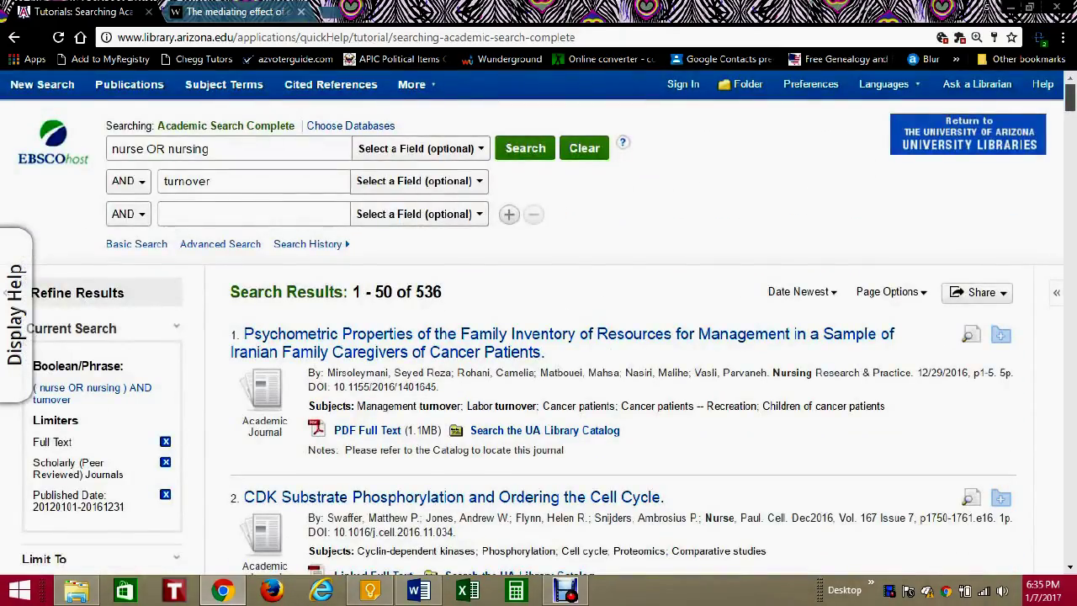
pyautogui.scroll(-1, 538, 336)
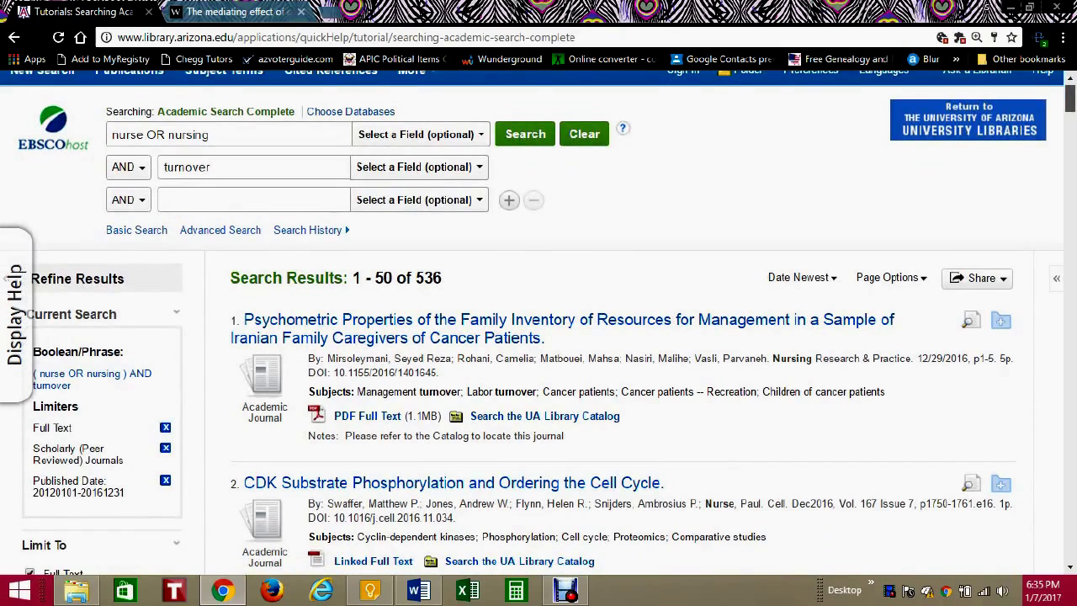
pyautogui.scroll(1, 538, 337)
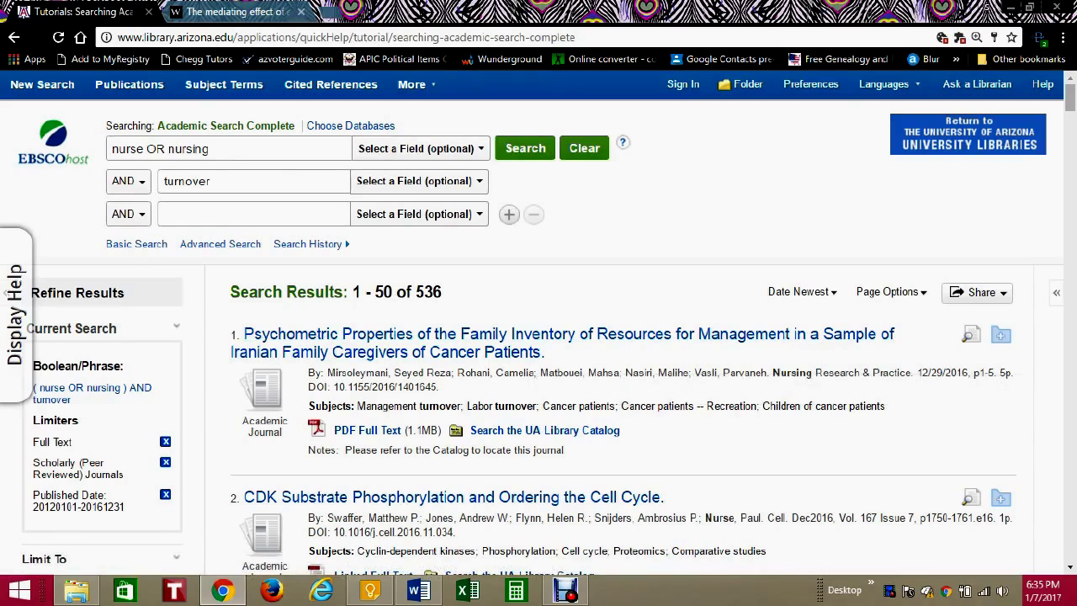
pyautogui.moveTo(442, 292); pyautogui.dragTo(352, 292)
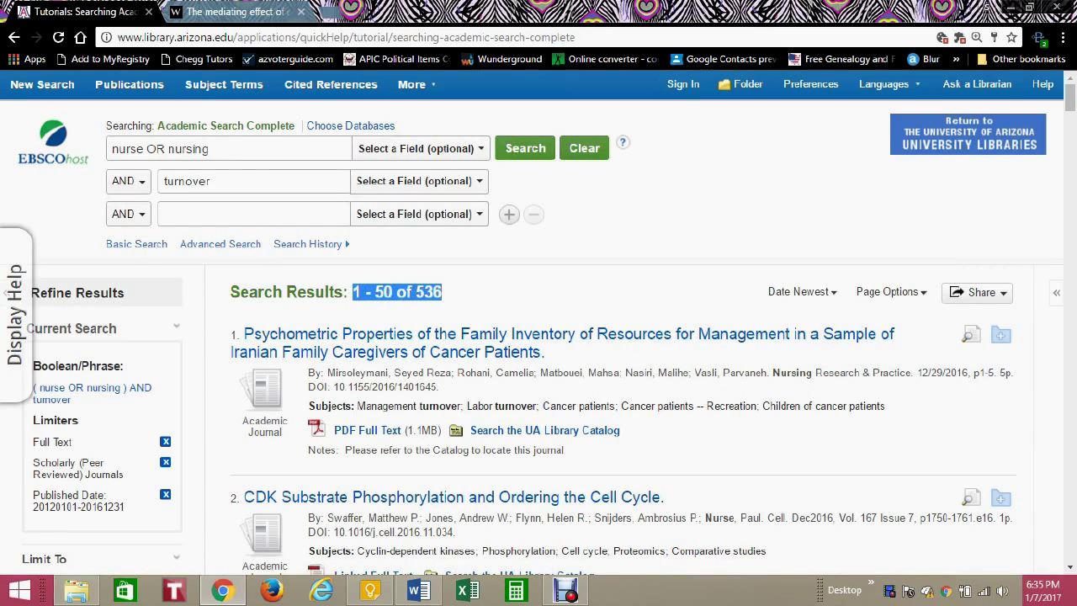
pyautogui.click(351, 292)
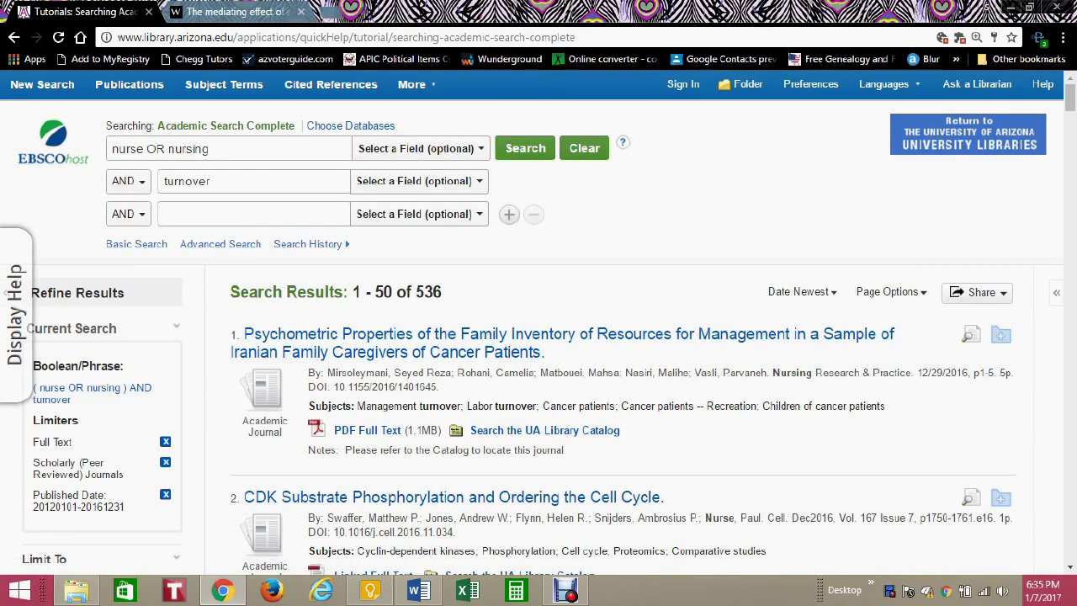
pyautogui.click(565, 589)
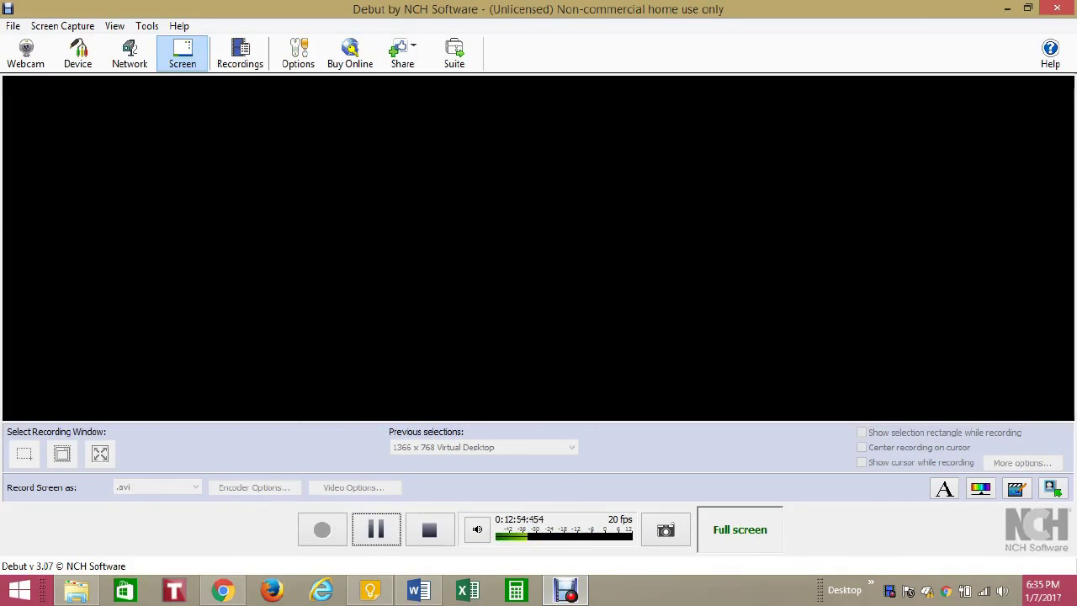